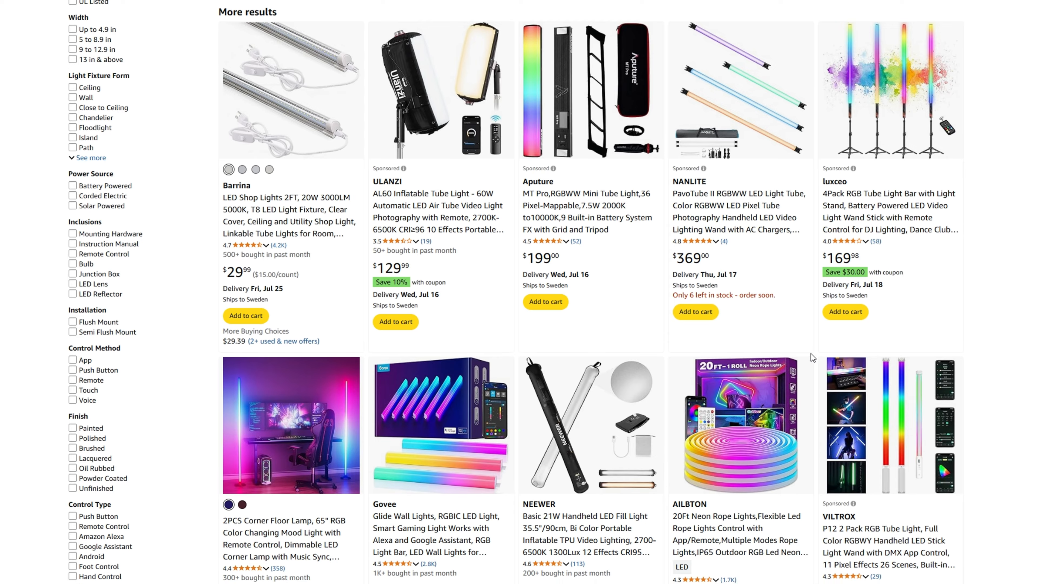
scroll(833, 353, down, 3)
scroll(591, 240, down, 1)
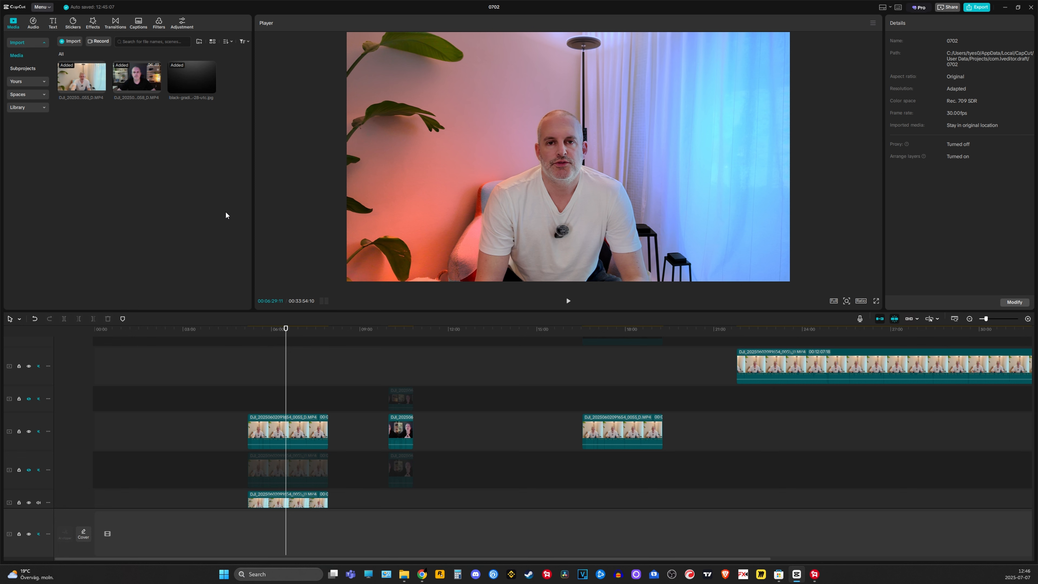
Relocate the clip at the playhead to a later spot on the top track and hide that track
click(293, 420)
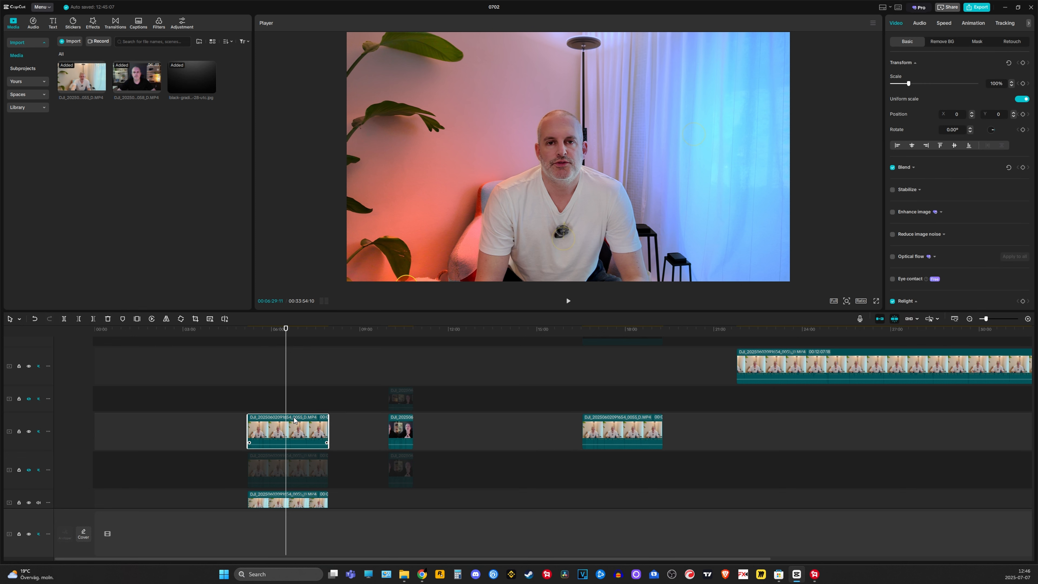
drag(294, 419, 292, 382)
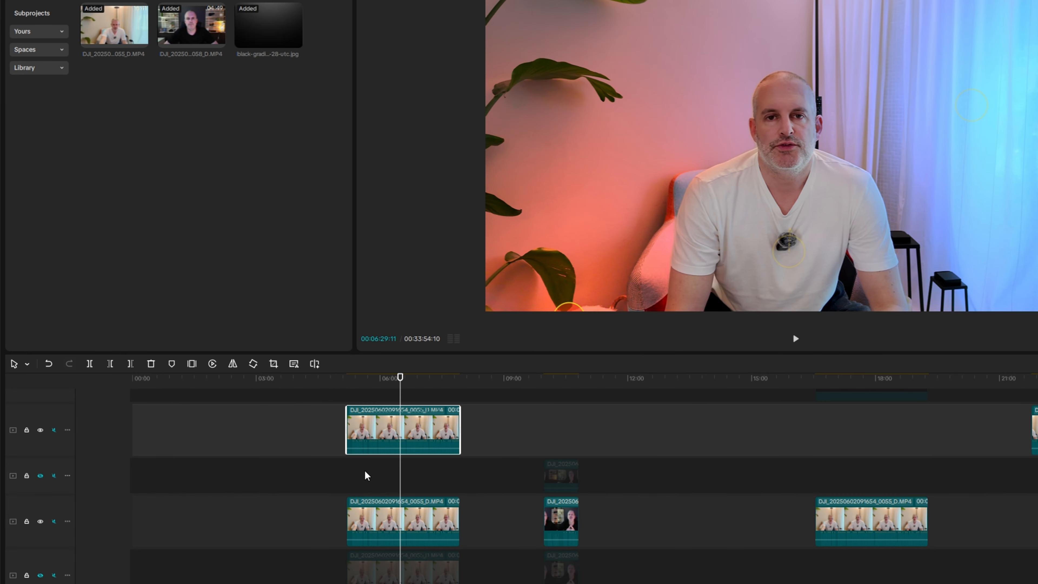
drag(392, 414, 598, 411)
click(40, 429)
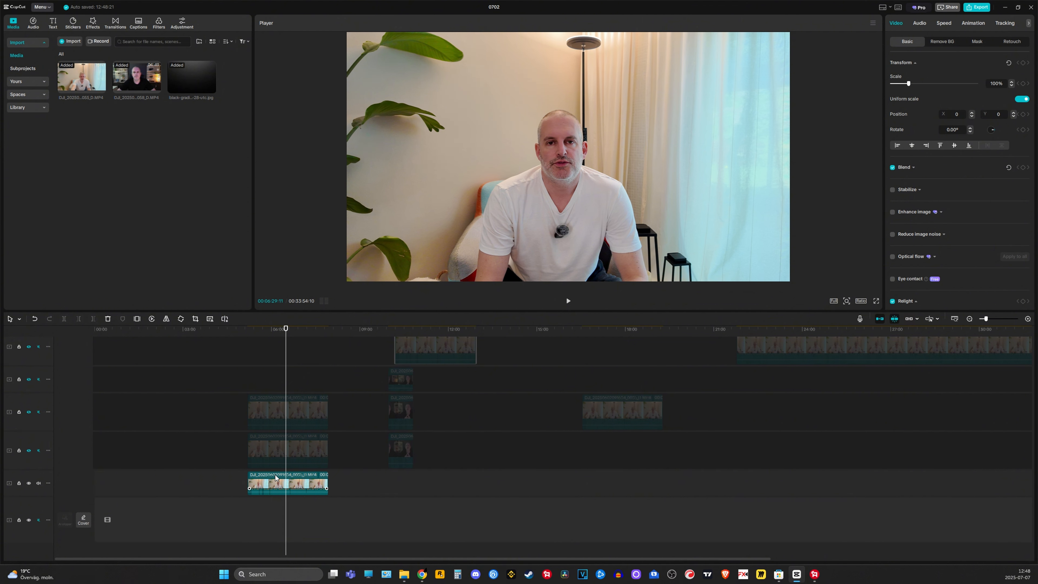
Select the bottom-track clip and add a shadow point on its Luma curve, pulling it slightly down
click(275, 476)
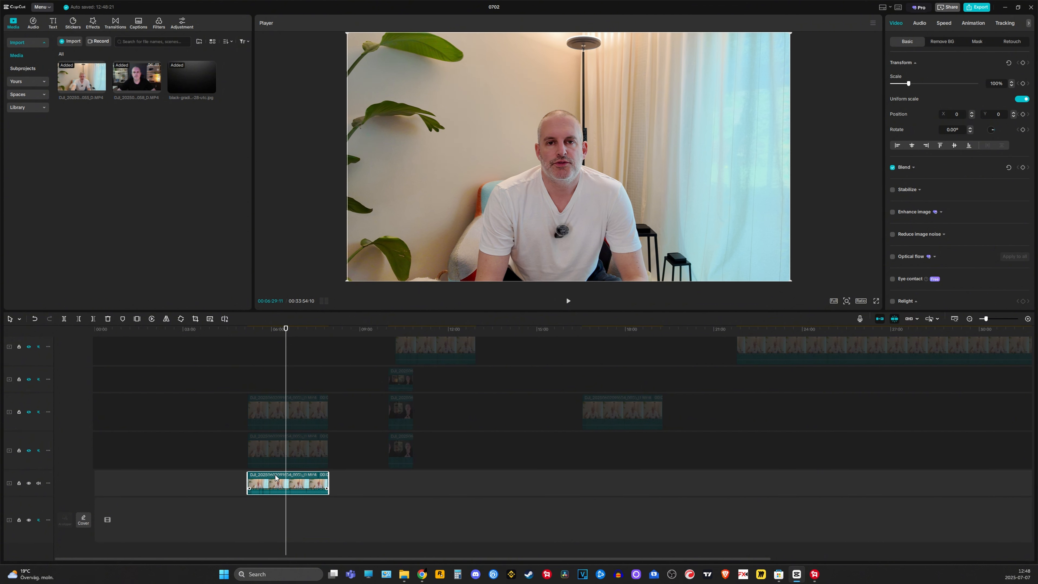
drag(274, 475, 272, 501)
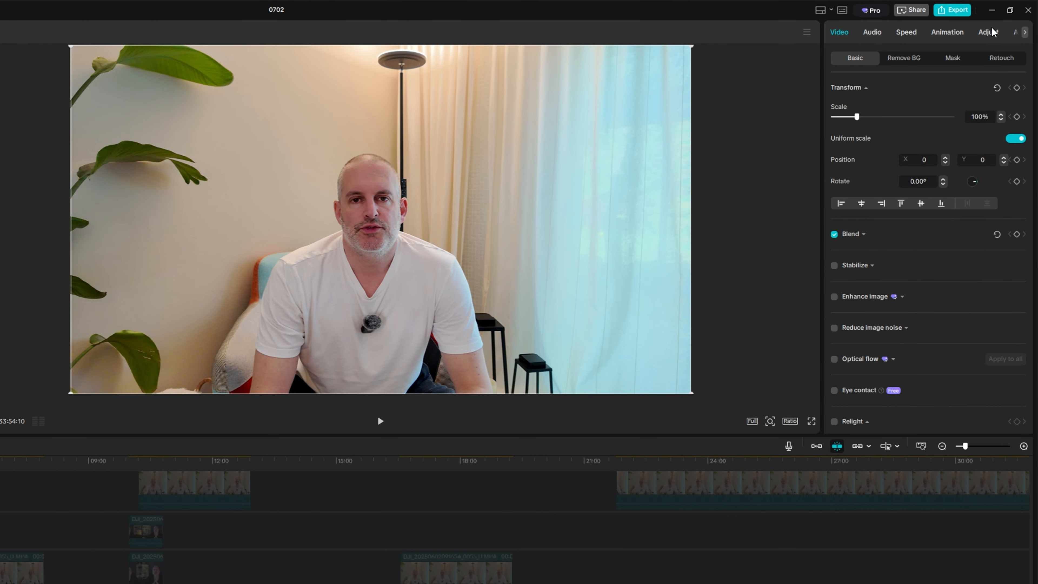
click(989, 32)
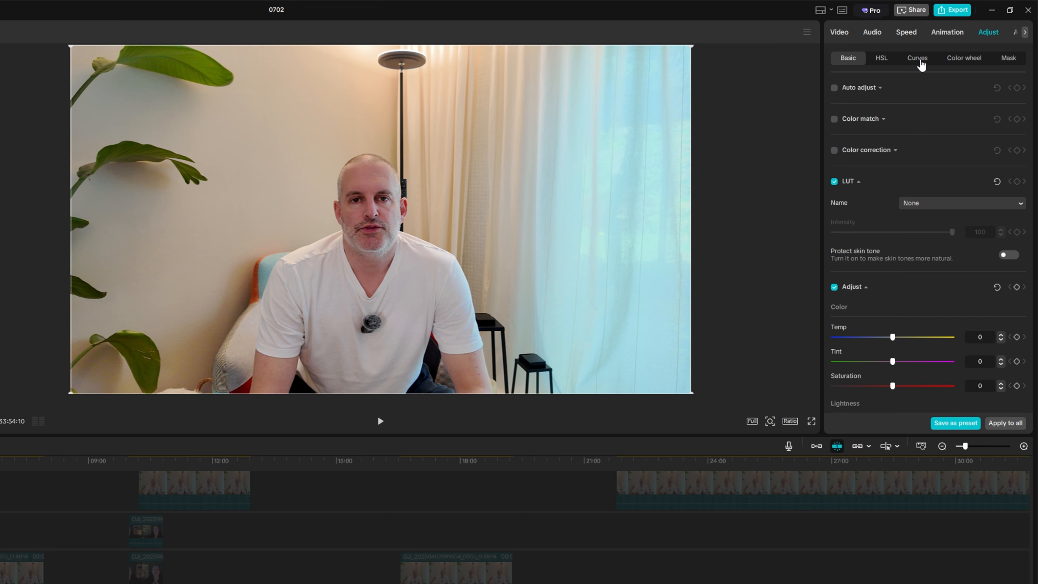
click(920, 64)
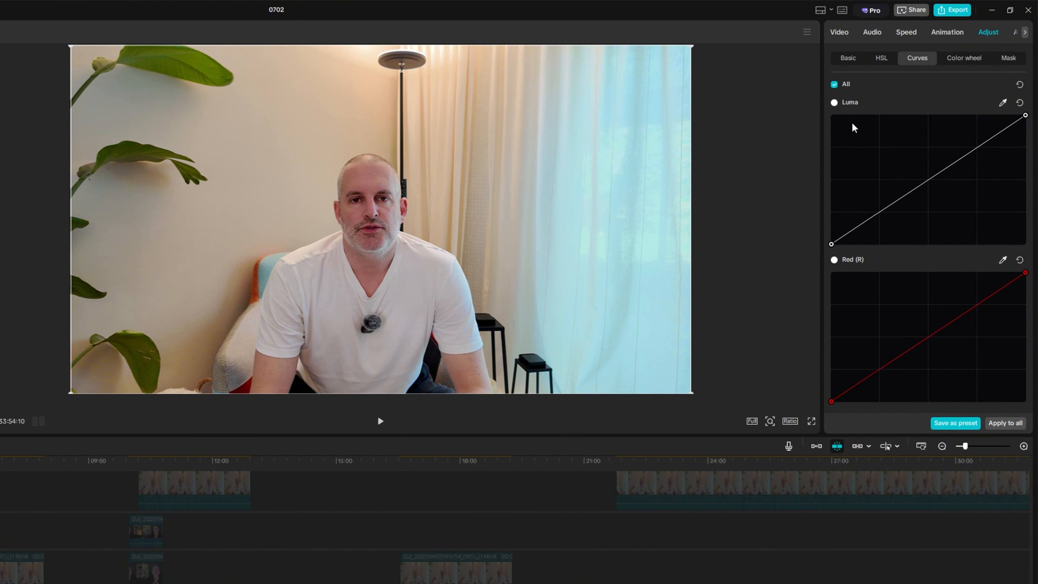
click(875, 211)
mouse_move(876, 211)
mouse_down()
mouse_move(877, 256)
mouse_move(878, 212)
mouse_move(878, 227)
mouse_up()
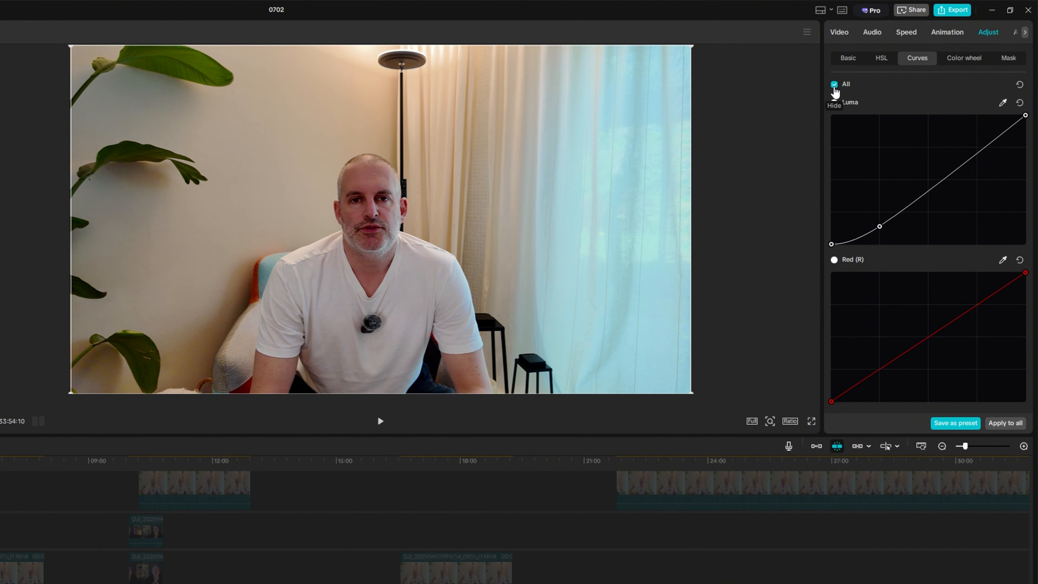
Compare the curve adjustment on and off and nudge the Luma shadow point slightly upward
click(834, 85)
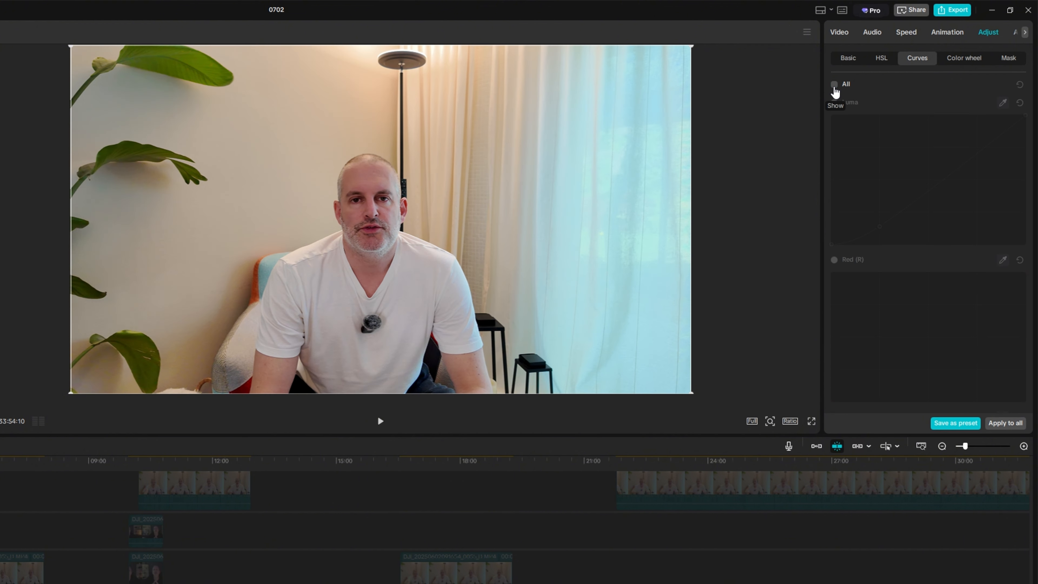
click(834, 84)
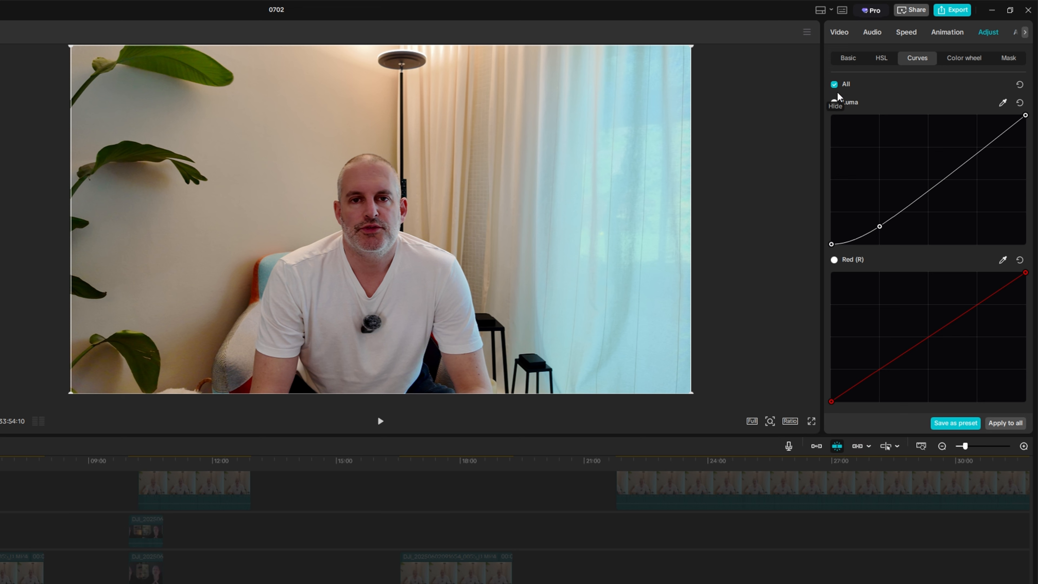
drag(878, 227, 876, 222)
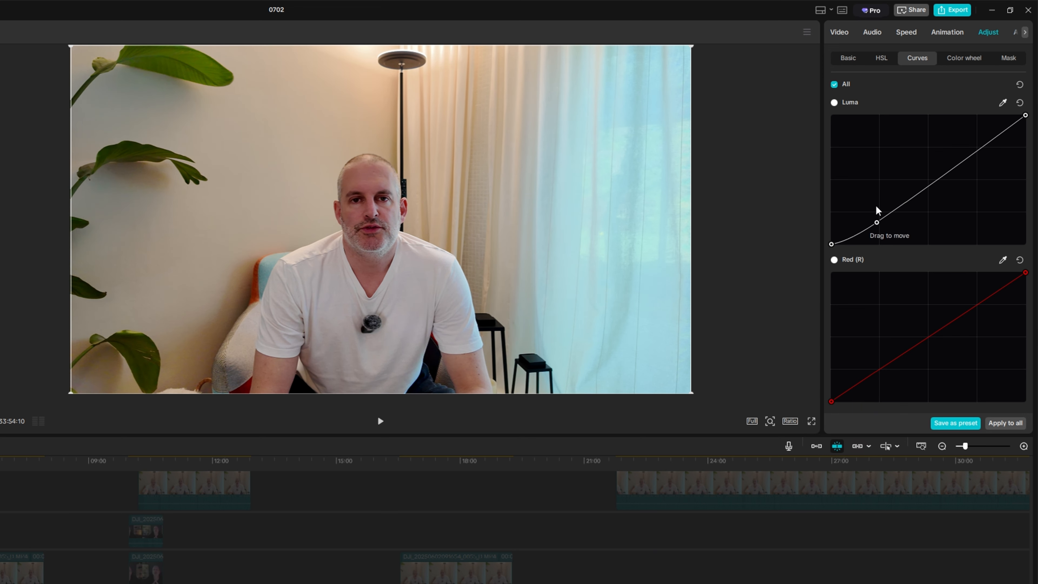
click(835, 86)
click(835, 86)
Add a highlight point on the Luma curve, compare the result, and set the point just below the diagonal
click(977, 148)
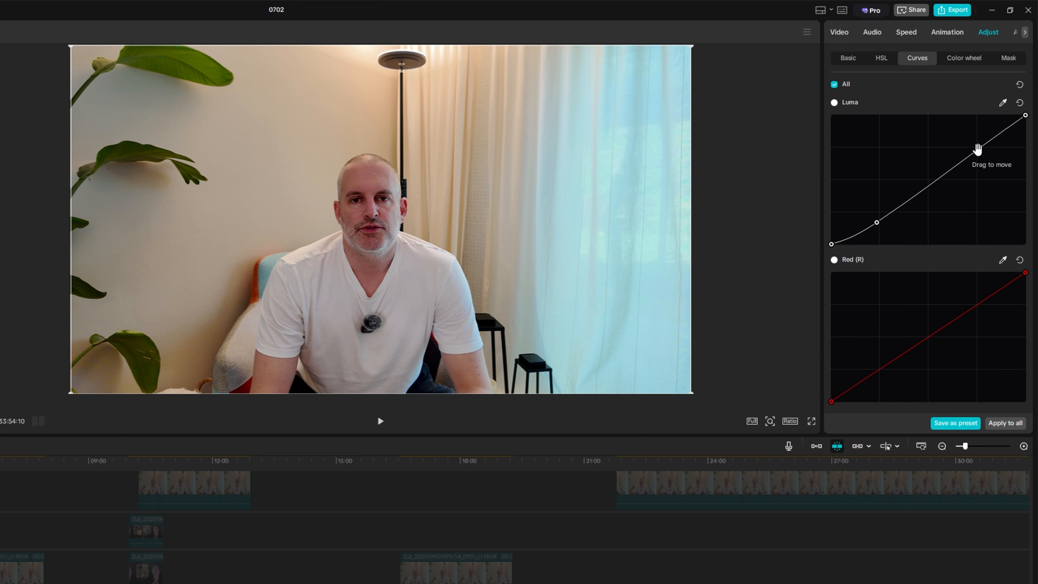
drag(977, 151, 980, 164)
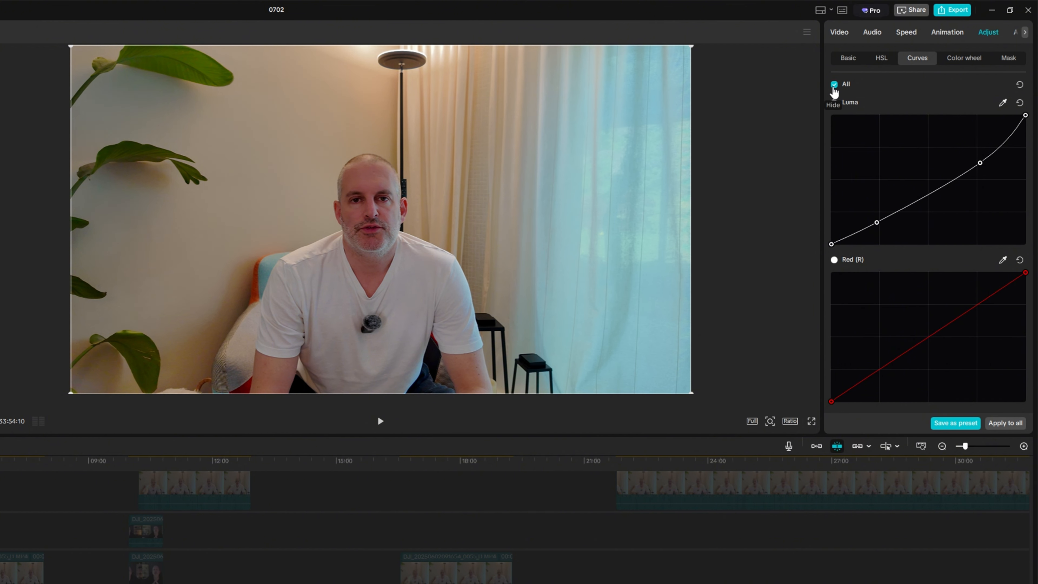
click(834, 85)
click(834, 85)
drag(979, 163, 975, 152)
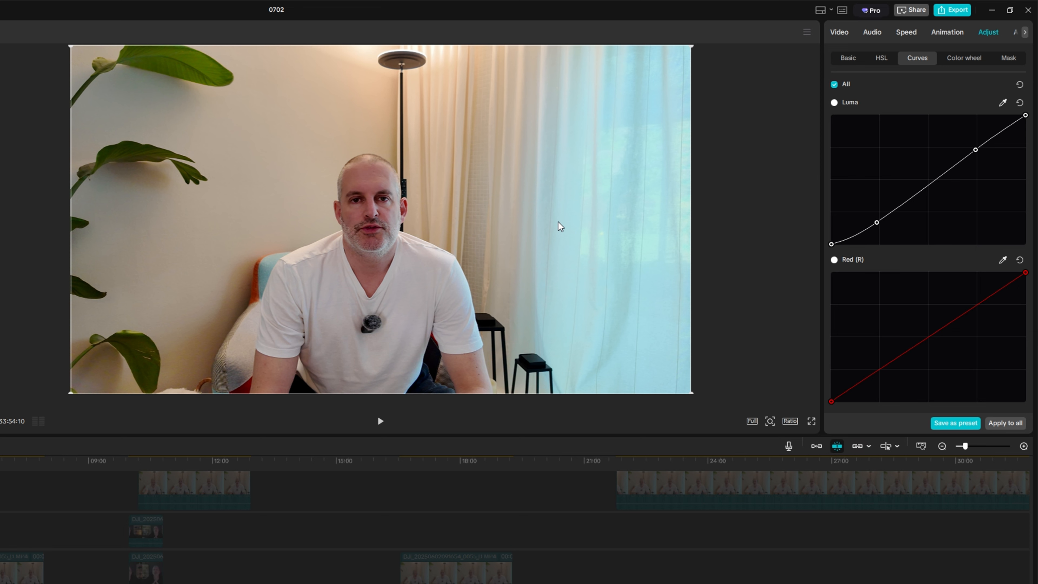
Enable Skin retouching for the clip and set Smooth to 14
click(839, 33)
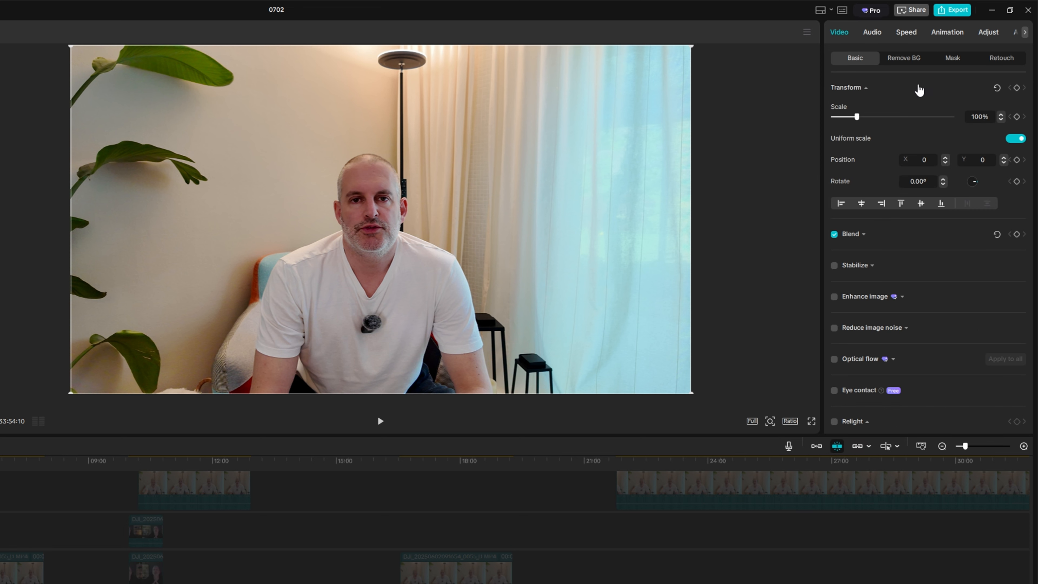
click(997, 61)
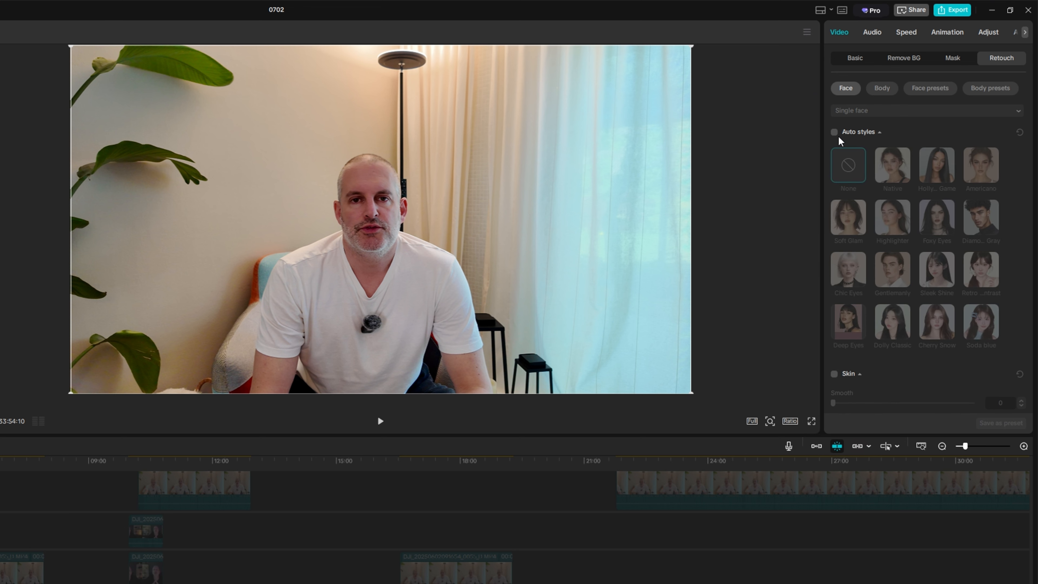
scroll(837, 156, down, 3)
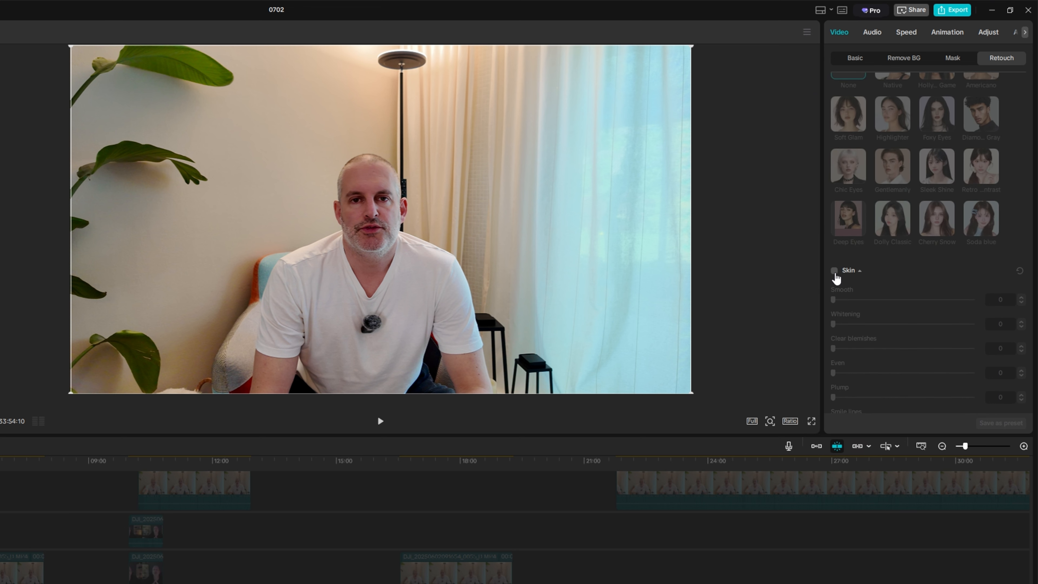
click(834, 270)
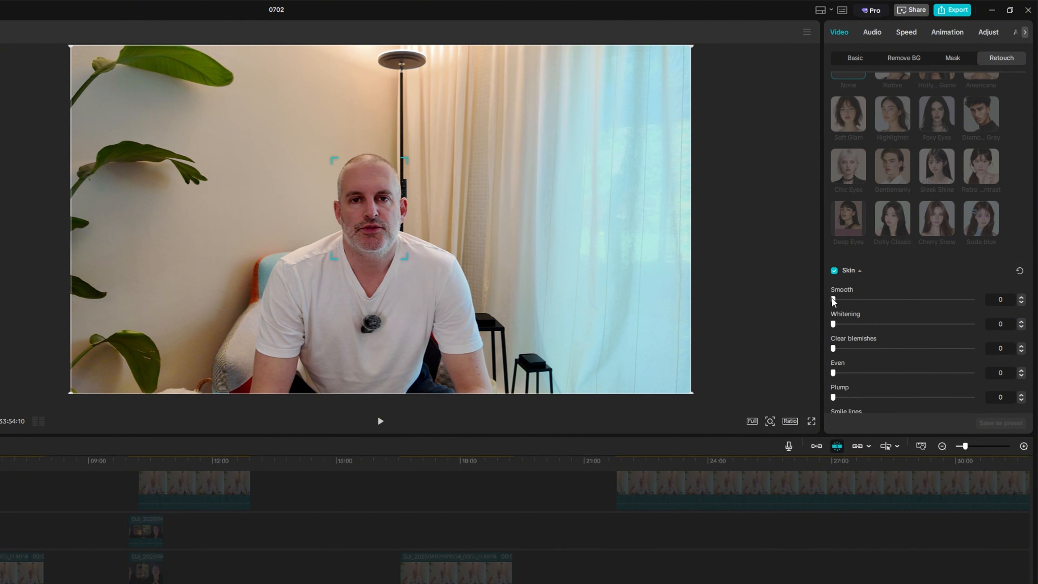
drag(833, 300, 856, 298)
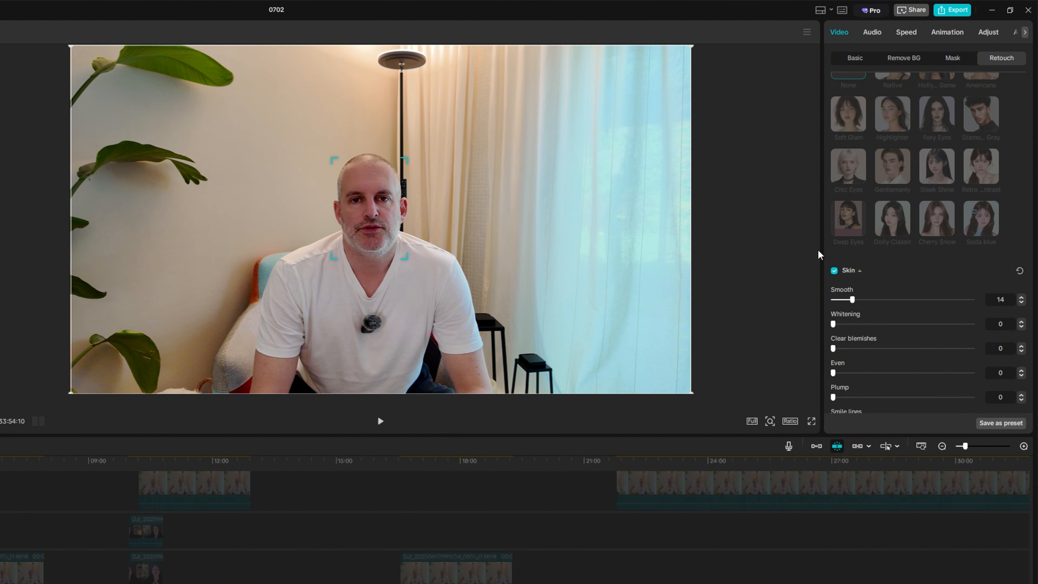
Preview skin tone swatches and return the skin tone to None
scroll(869, 327, down, 5)
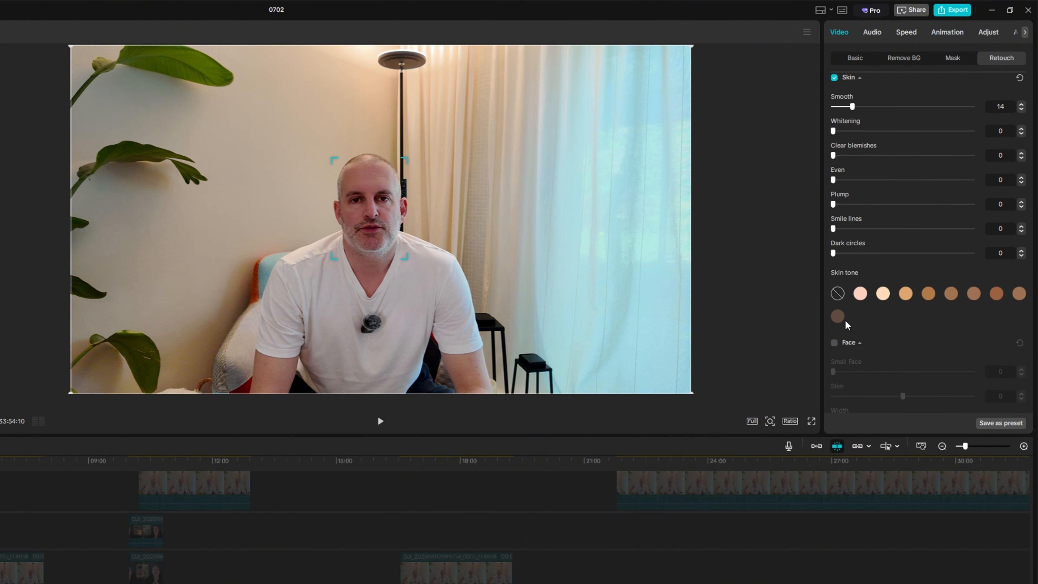
click(859, 294)
click(881, 295)
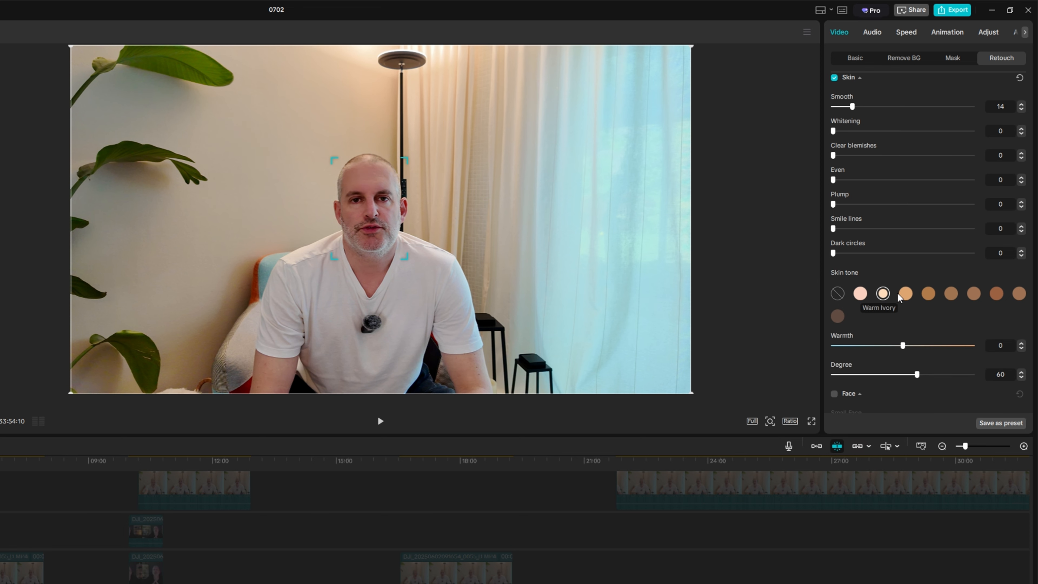
click(837, 295)
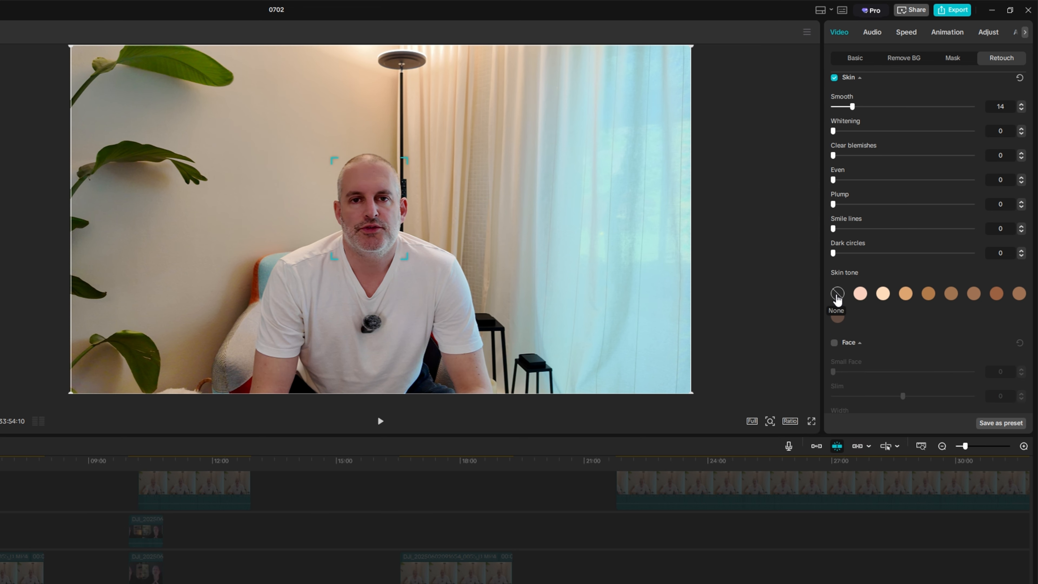
Enable Relight on the clip and apply the Teal Backlight ambient preset
scroll(873, 202, down, 6)
scroll(874, 203, up, 10)
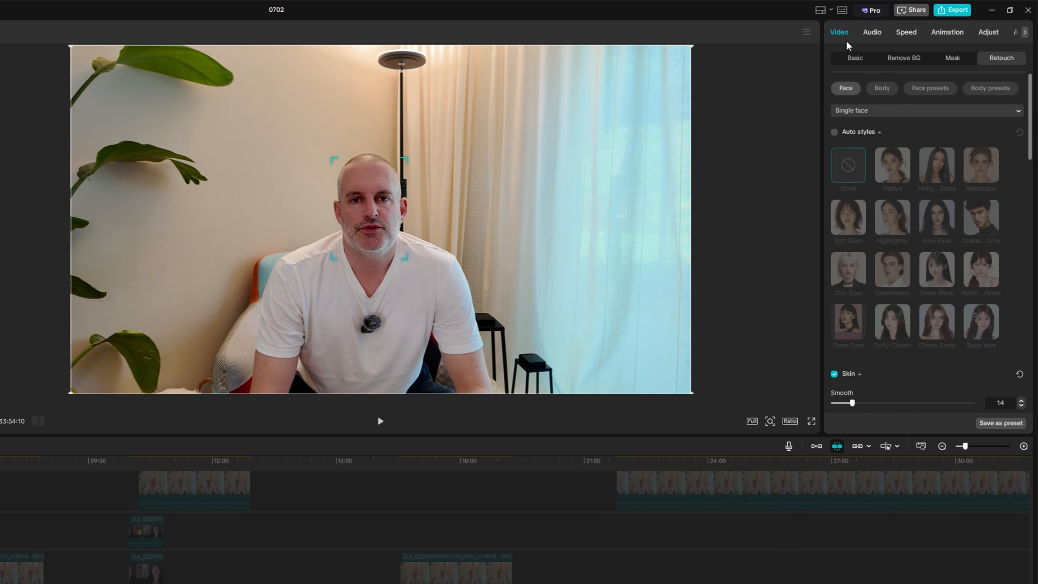
click(849, 57)
scroll(873, 245, down, 6)
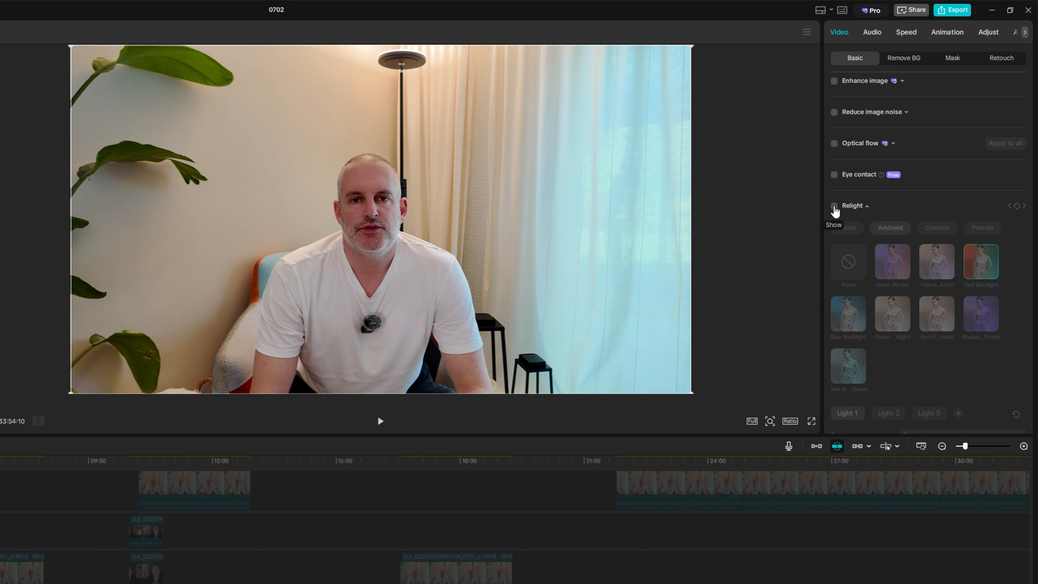
click(834, 206)
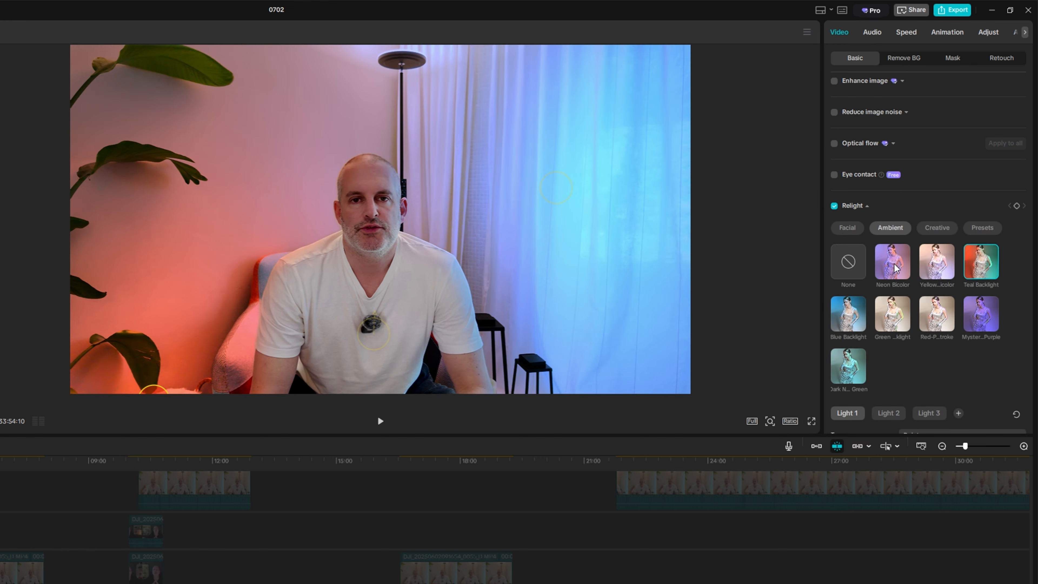
click(849, 263)
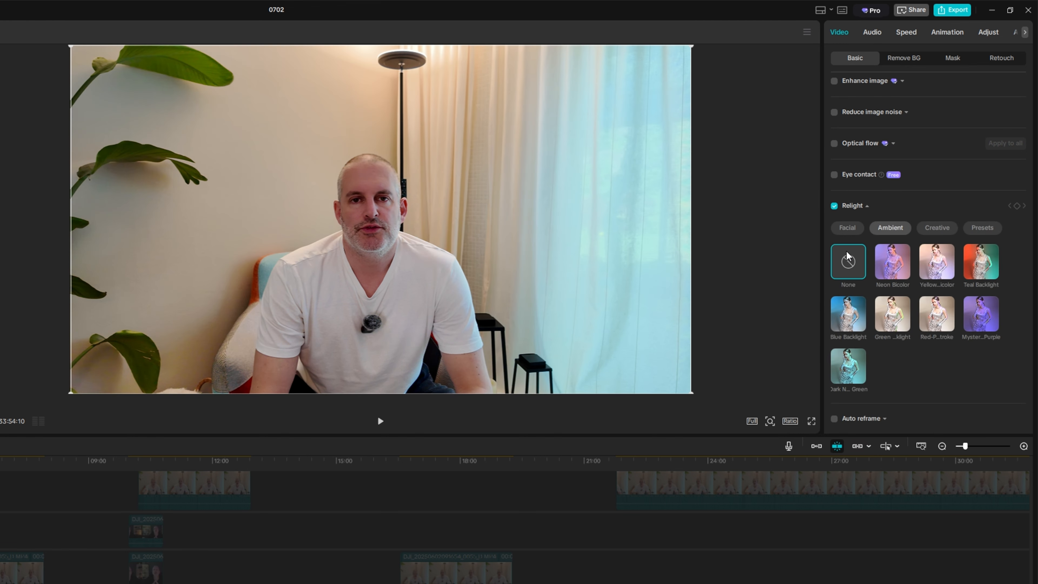
click(980, 267)
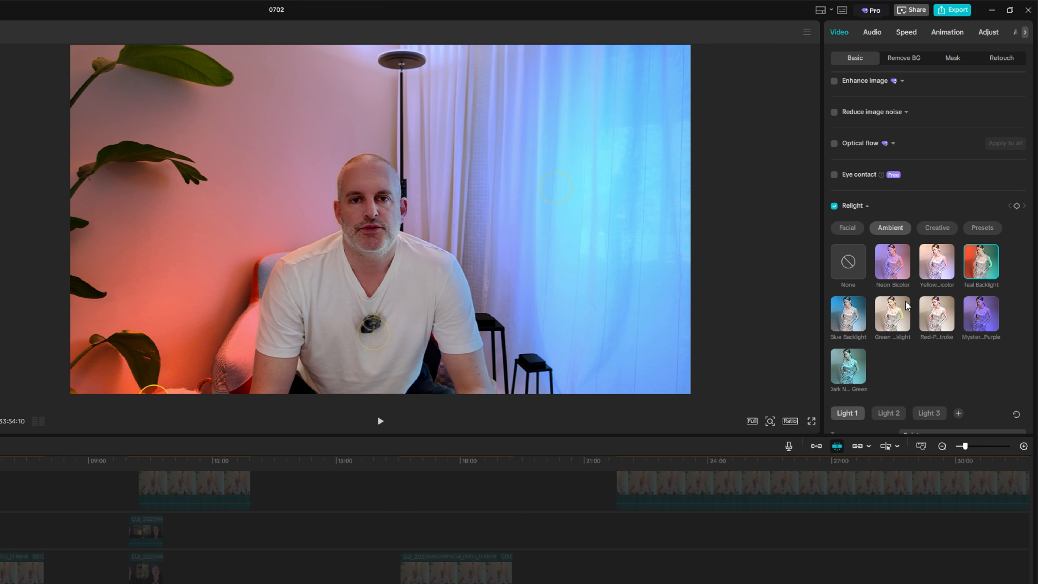
Change Light 1's color to green 58FF00
scroll(893, 243, down, 1)
scroll(892, 241, down, 4)
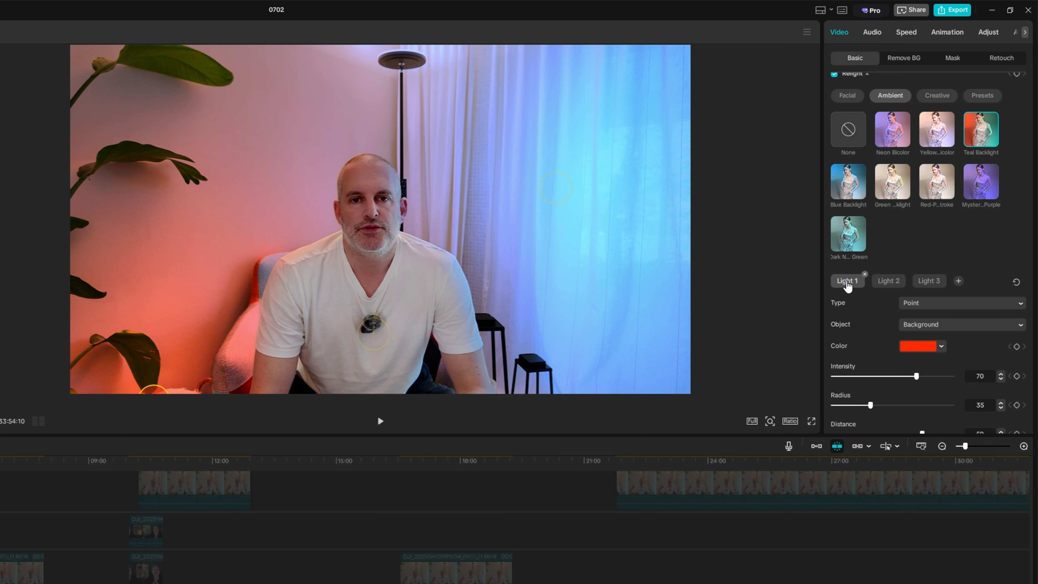
click(923, 348)
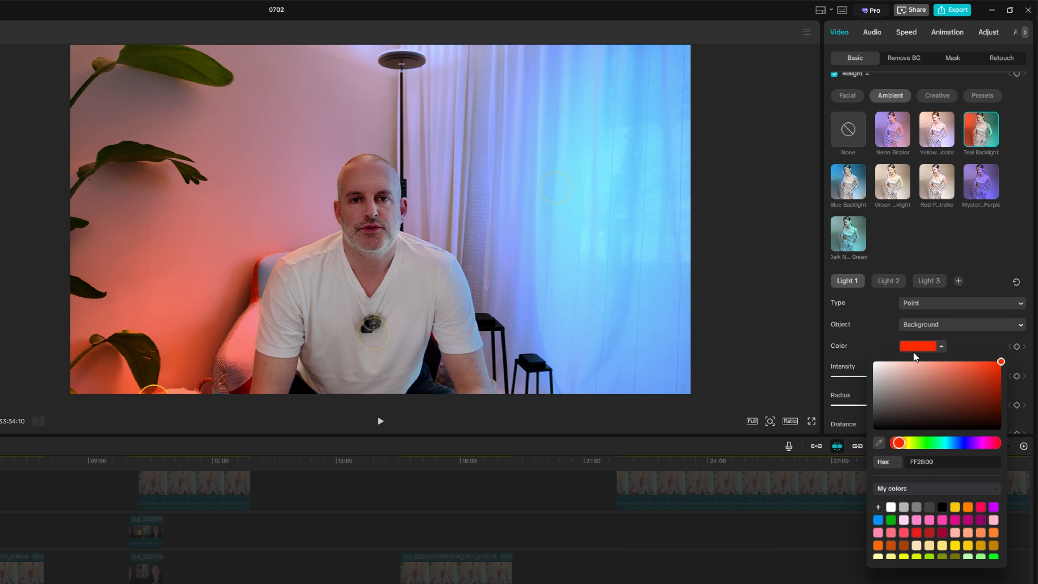
click(925, 444)
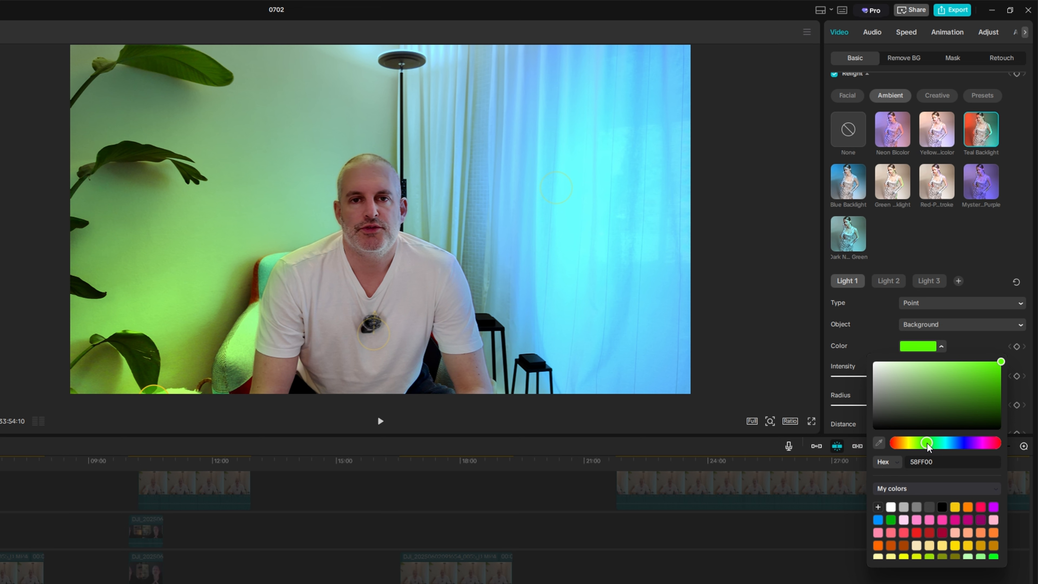
click(914, 241)
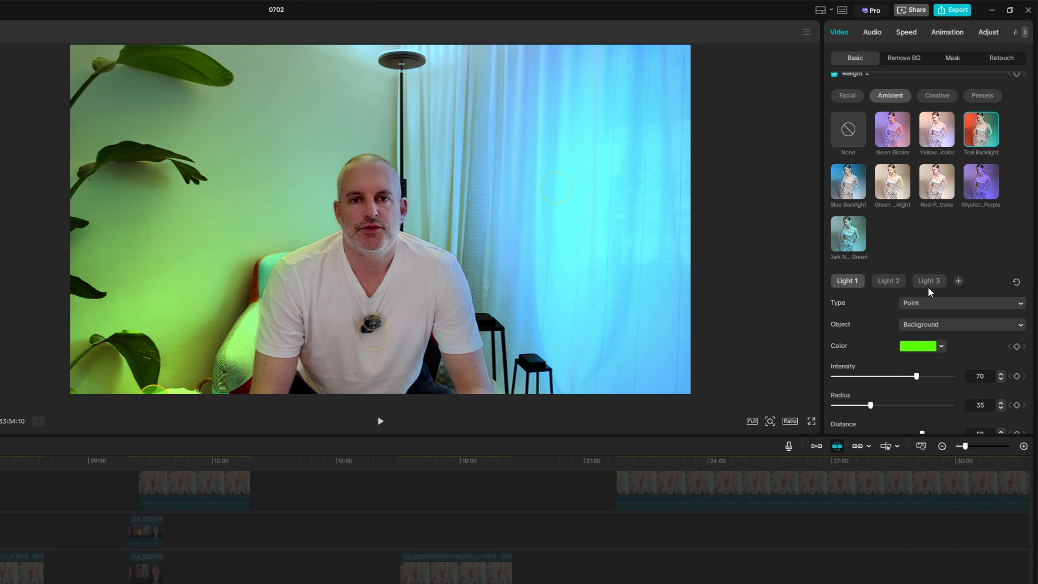
Move Light 1 toward the lower-left corner of the preview
click(927, 307)
click(925, 325)
drag(152, 395, 79, 323)
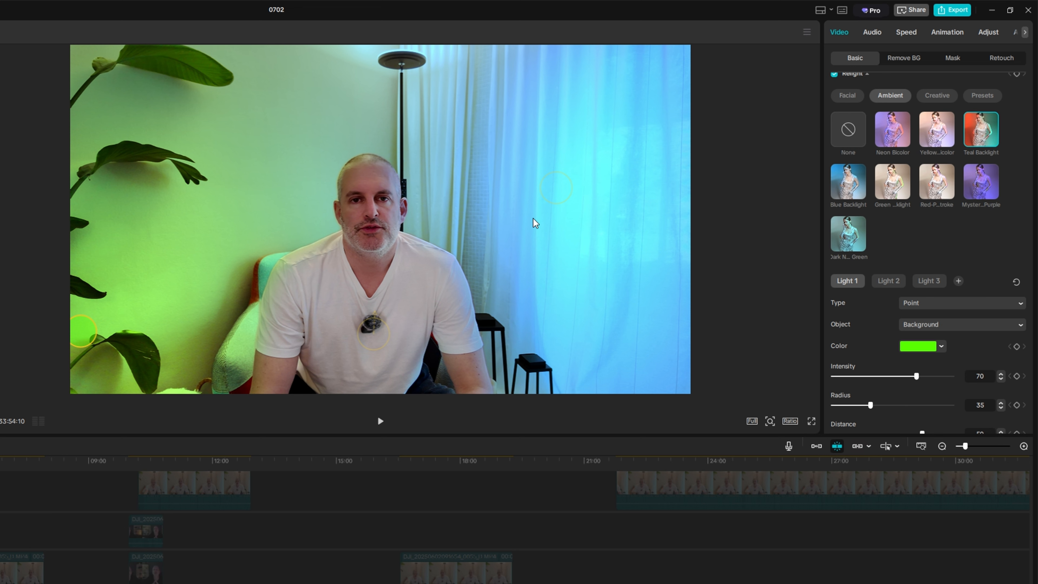
Set Light 1's intensity to 51, radius to 62 and distance to -1
scroll(893, 307, down, 4)
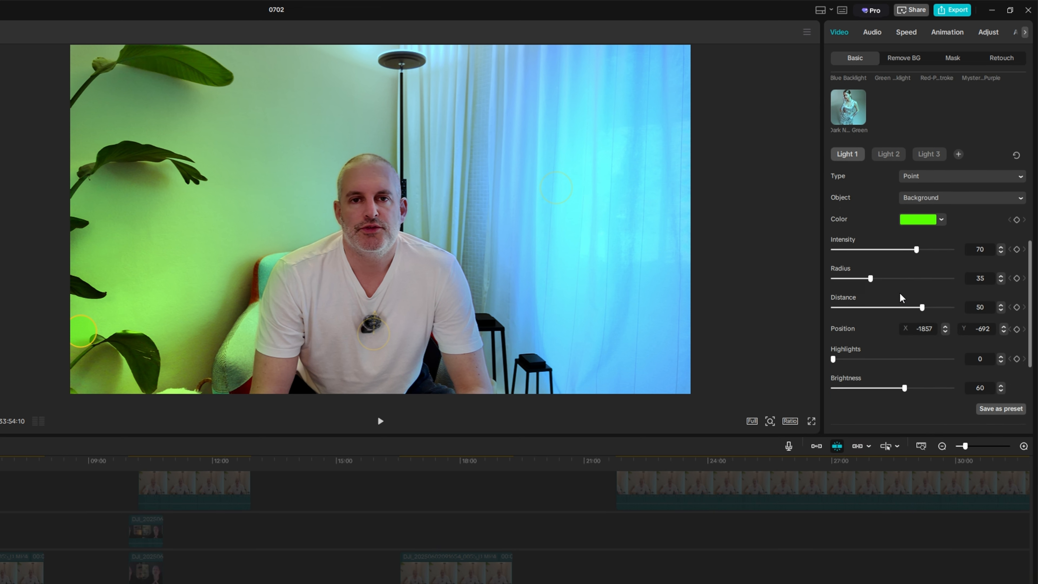
drag(917, 215, 894, 277)
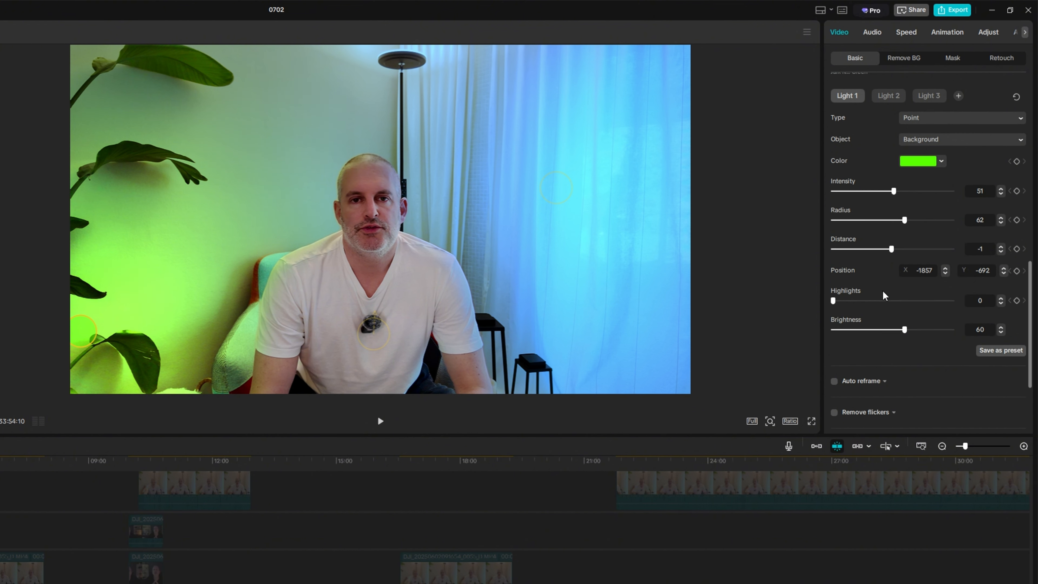
Lower the relight brightness to 42
scroll(860, 326, down, 4)
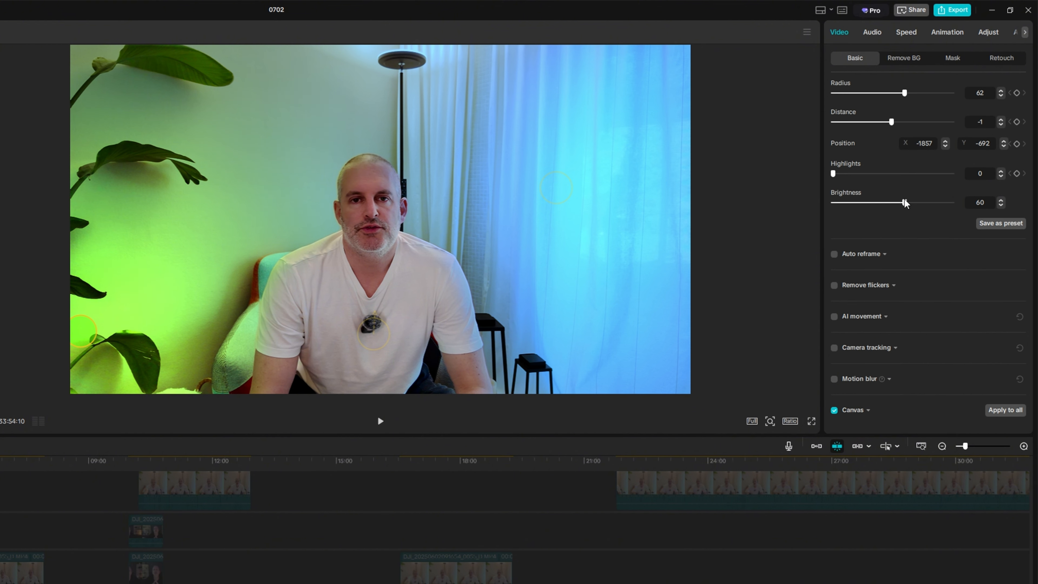
drag(905, 203, 883, 207)
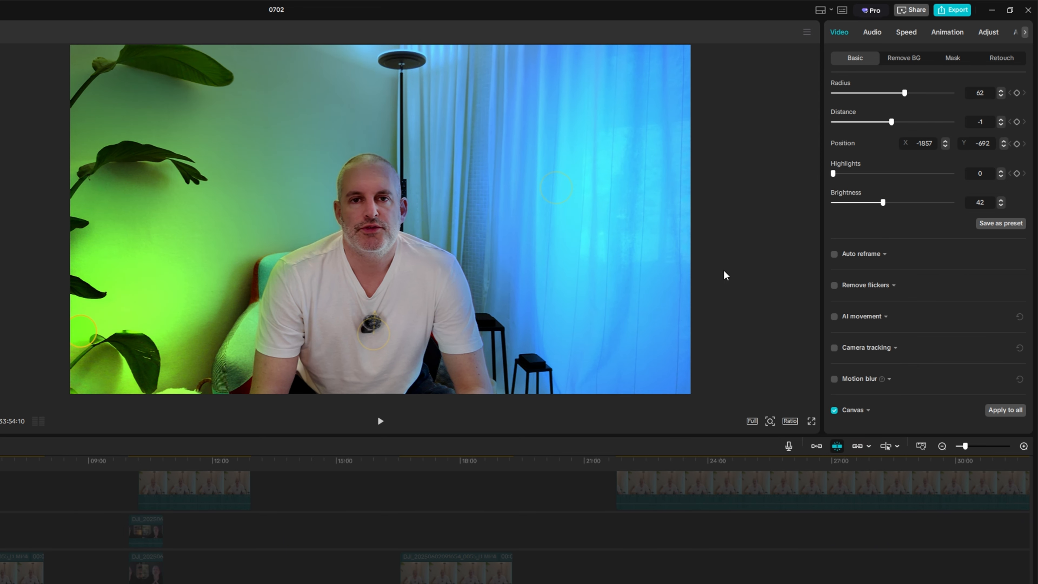
Switch to Light 2 and change its color to purple 9200F7
scroll(875, 180, up, 10)
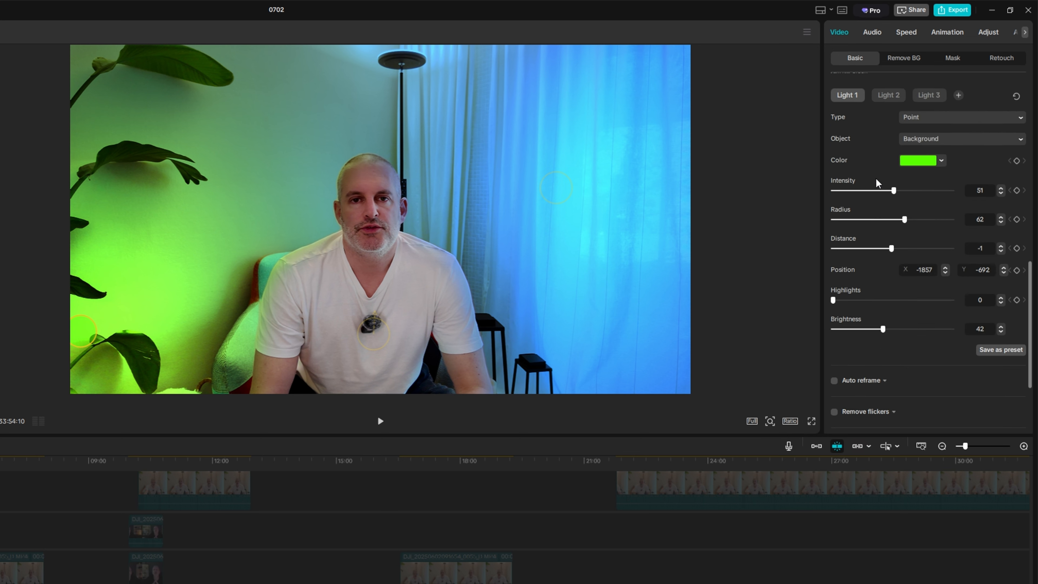
scroll(876, 229, down, 3)
scroll(885, 235, down, 10)
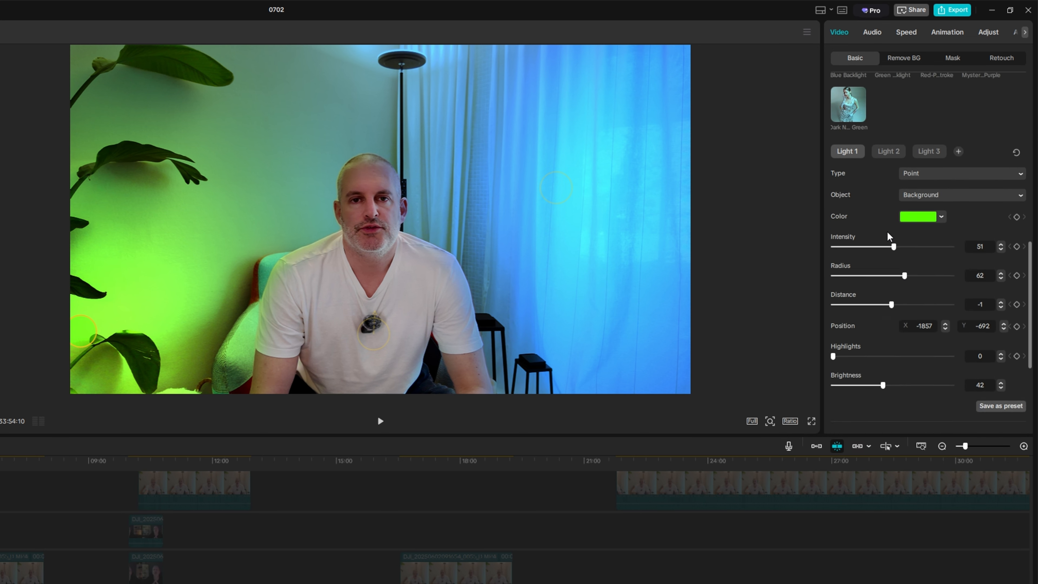
scroll(891, 105, up, 1)
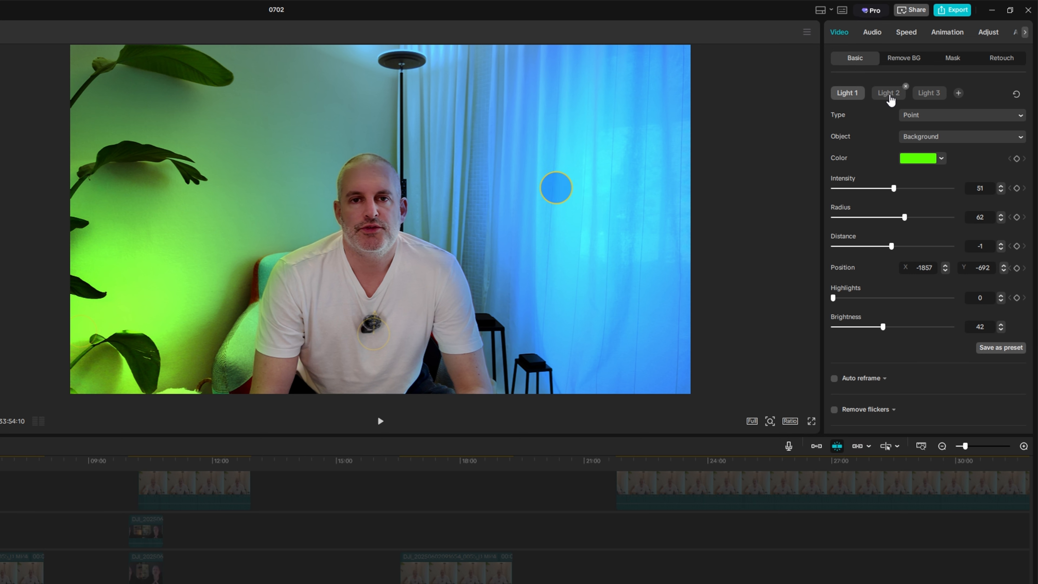
click(889, 98)
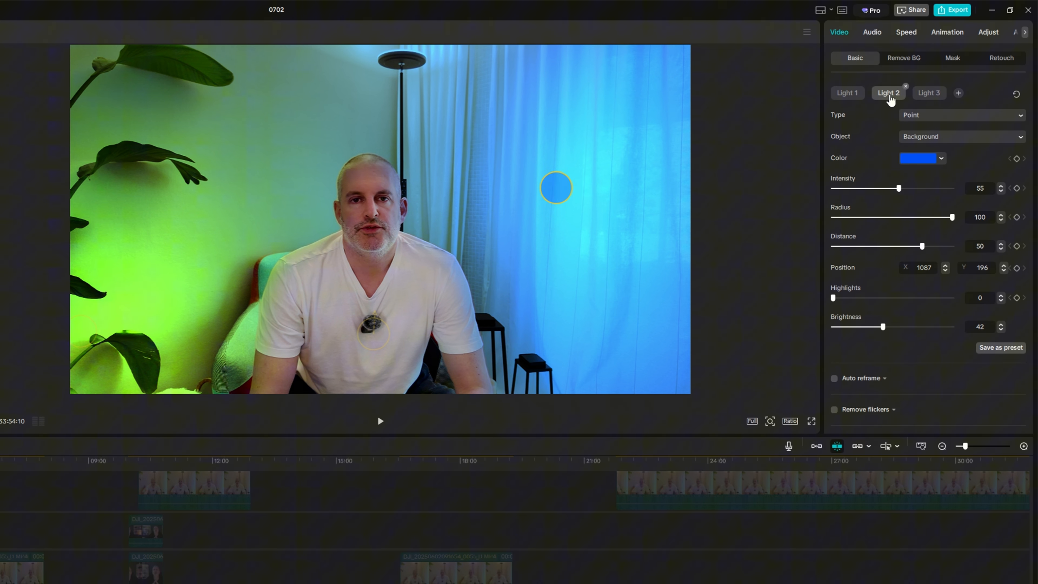
click(918, 160)
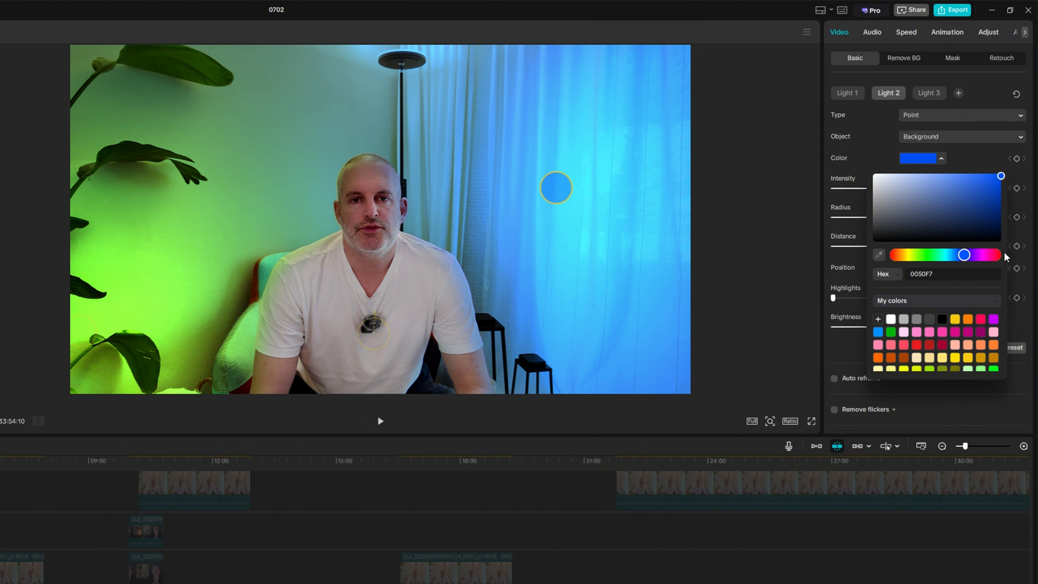
click(981, 254)
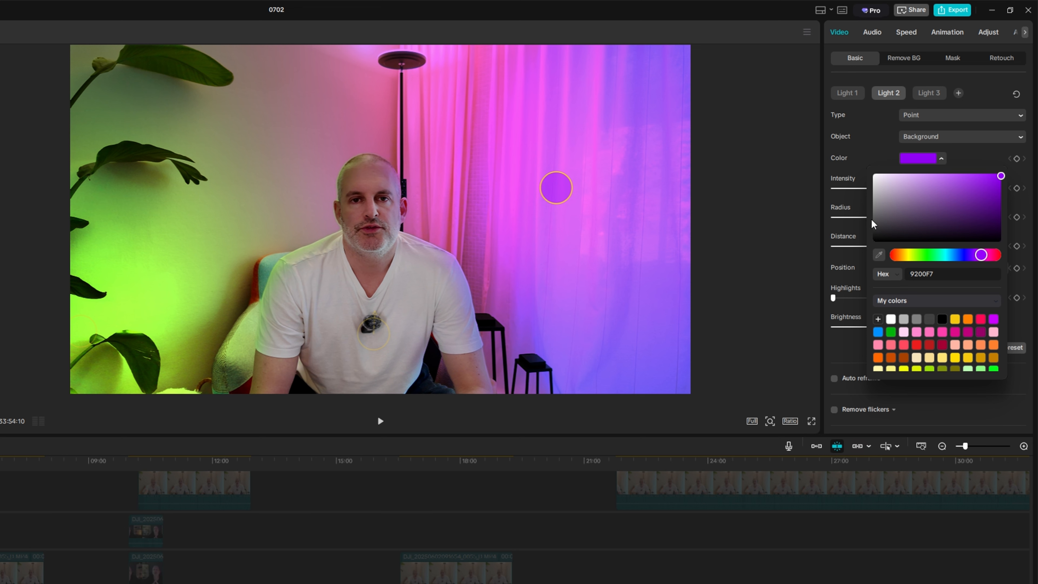
click(873, 133)
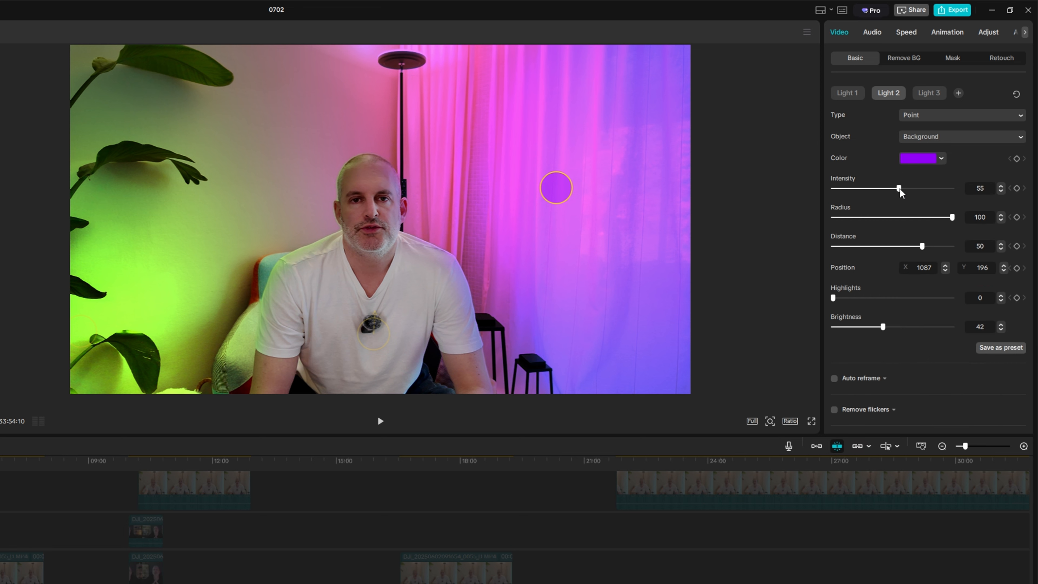
Set Light 2's intensity to 36 and radius to 54, and move it higher up the curtain
drag(899, 191, 876, 193)
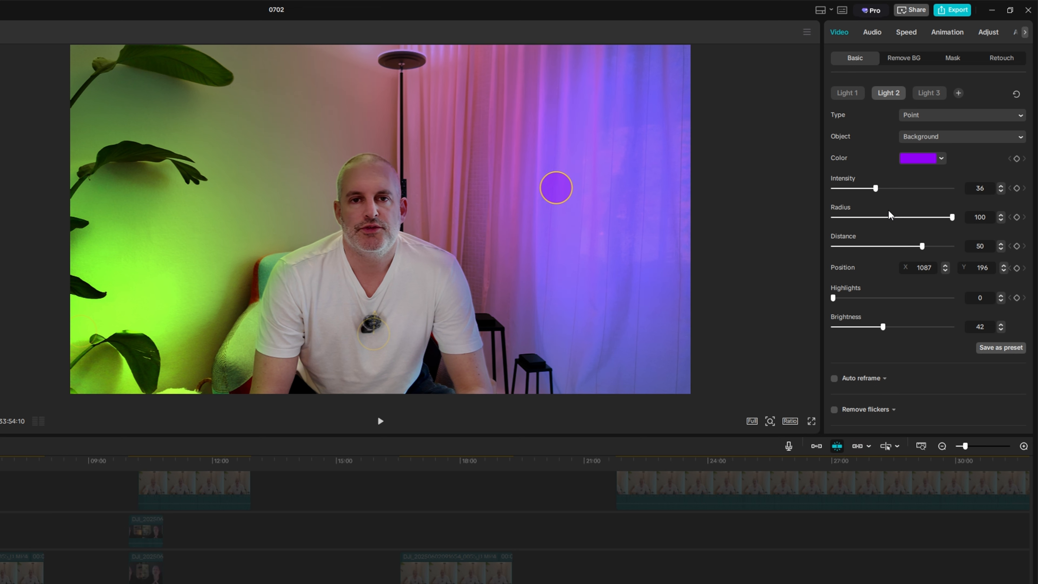
drag(951, 220, 893, 220)
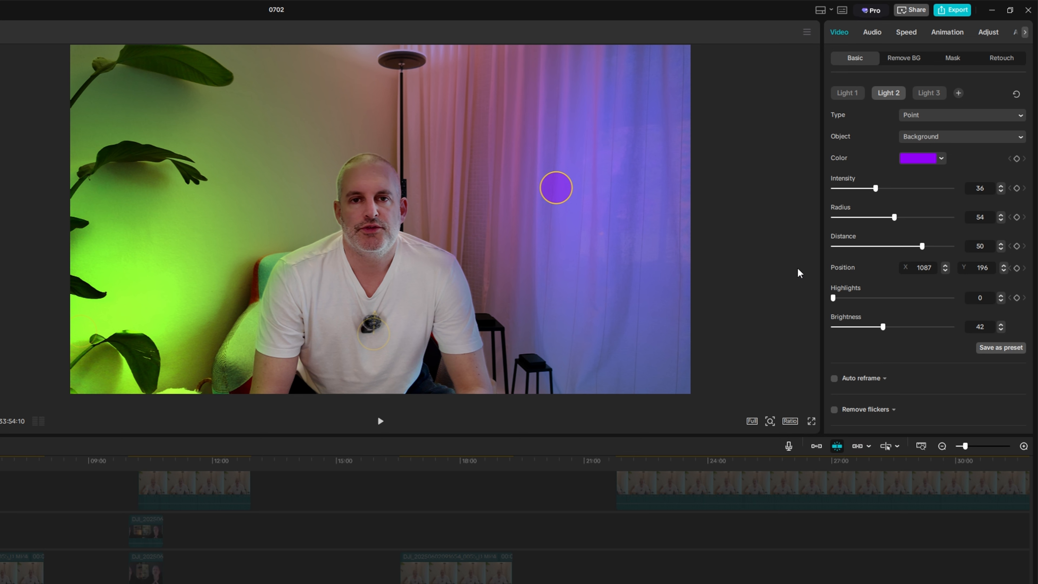
drag(558, 193, 575, 134)
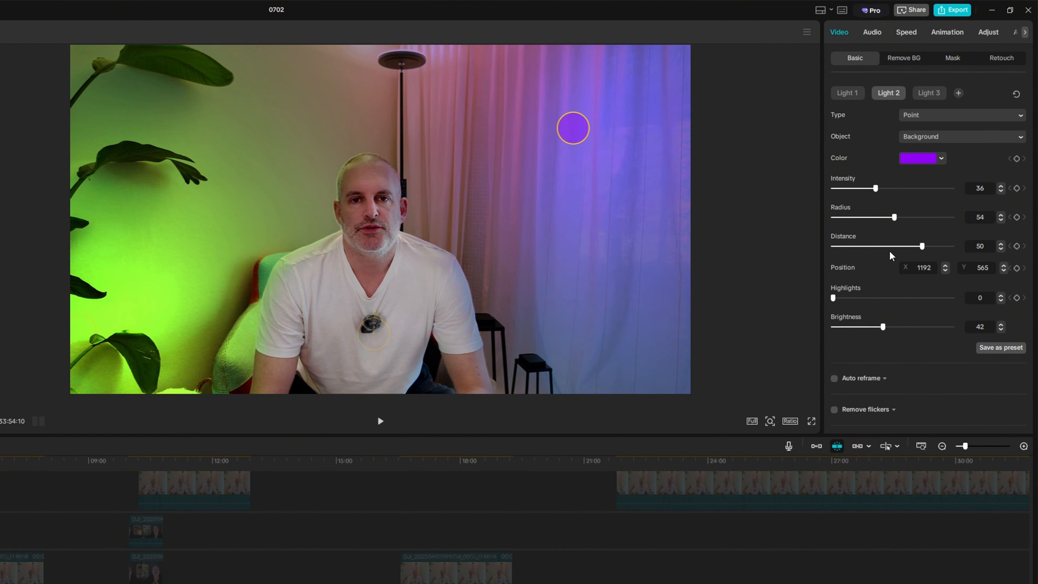
Play back the clip to preview the relight result
scroll(891, 256, down, 1)
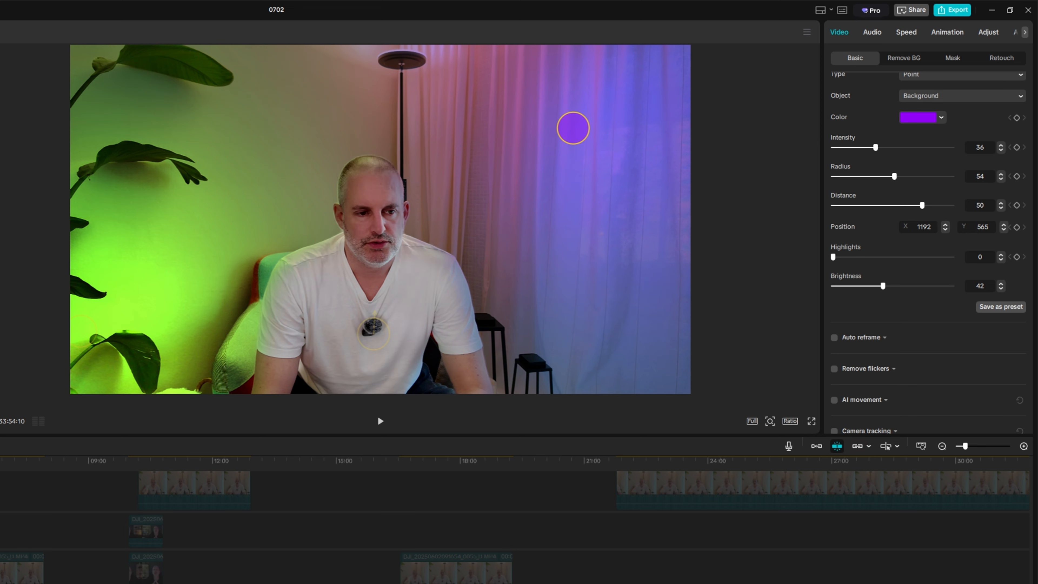
key(space)
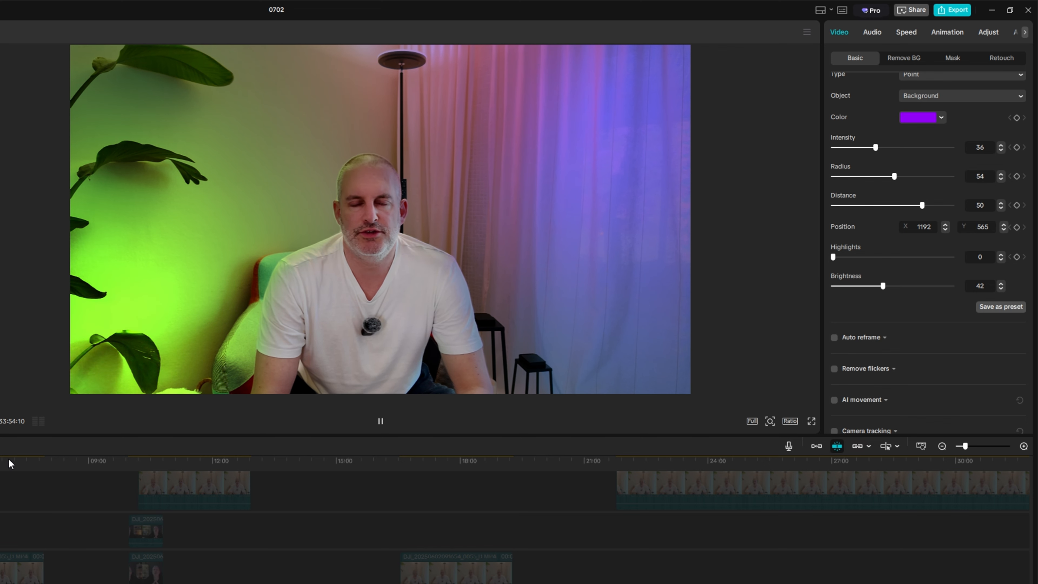
key(space)
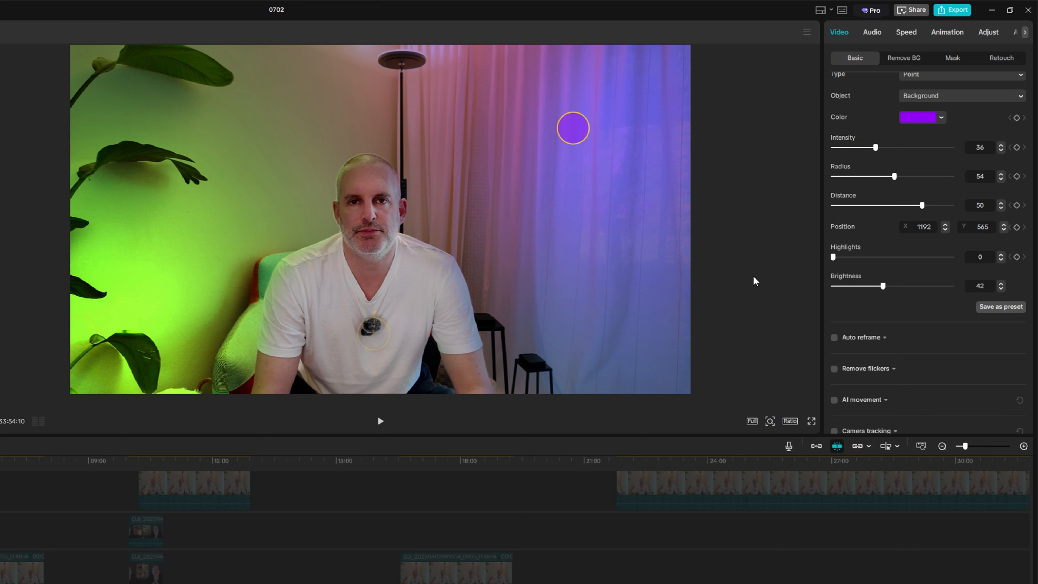
Select Light 1 and set its radius to 18, distance to 49 and intensity to 70
scroll(881, 160, up, 8)
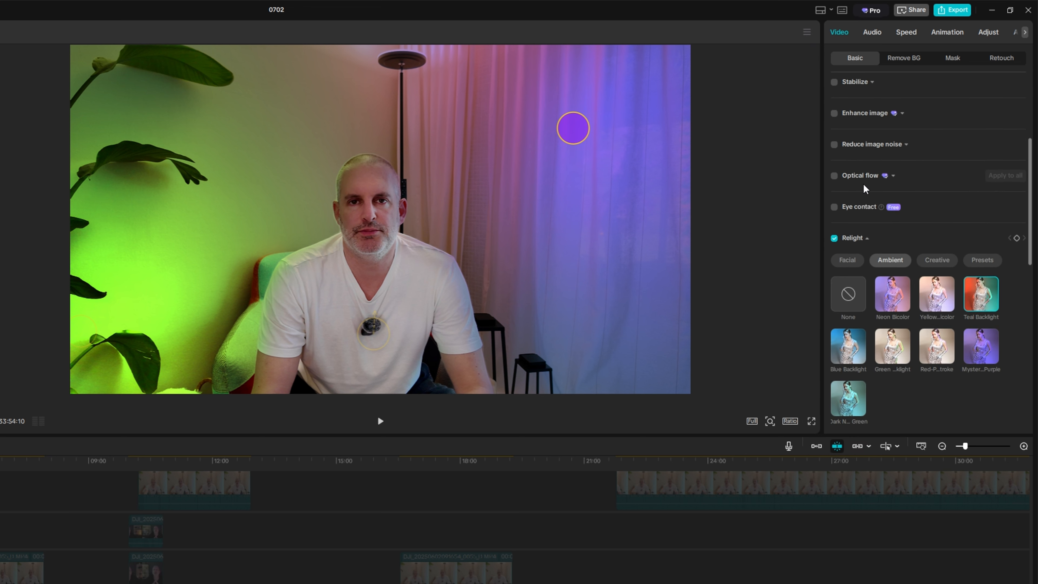
click(841, 361)
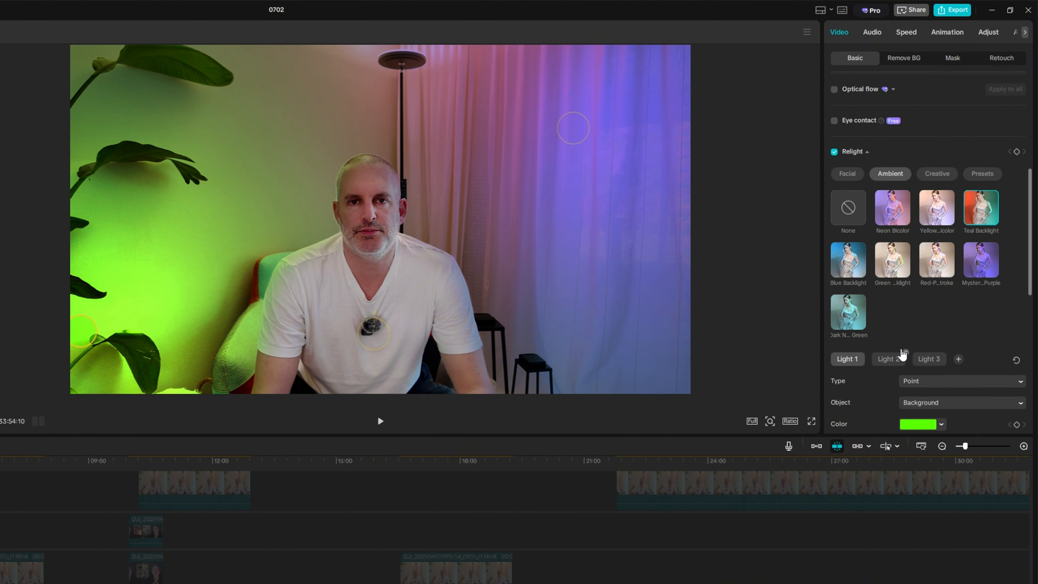
scroll(913, 297, down, 1)
scroll(913, 296, down, 6)
scroll(911, 282, up, 4)
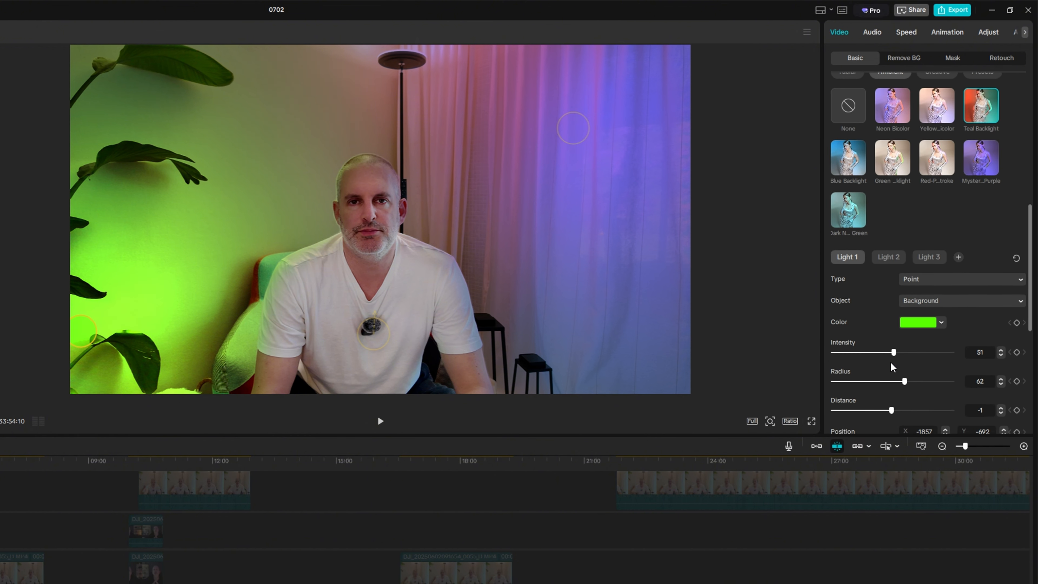
drag(904, 381, 848, 381)
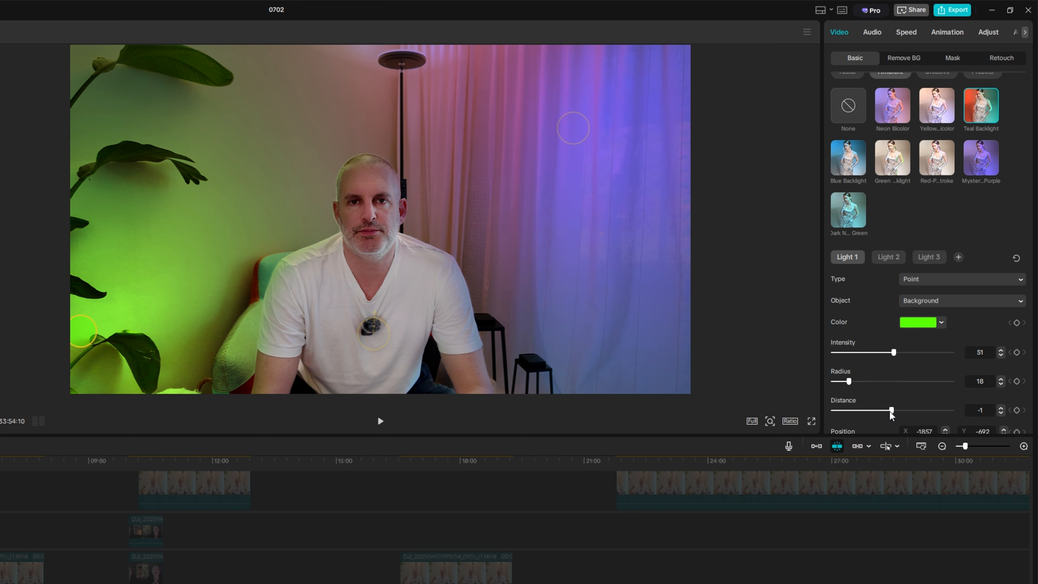
drag(889, 410, 915, 413)
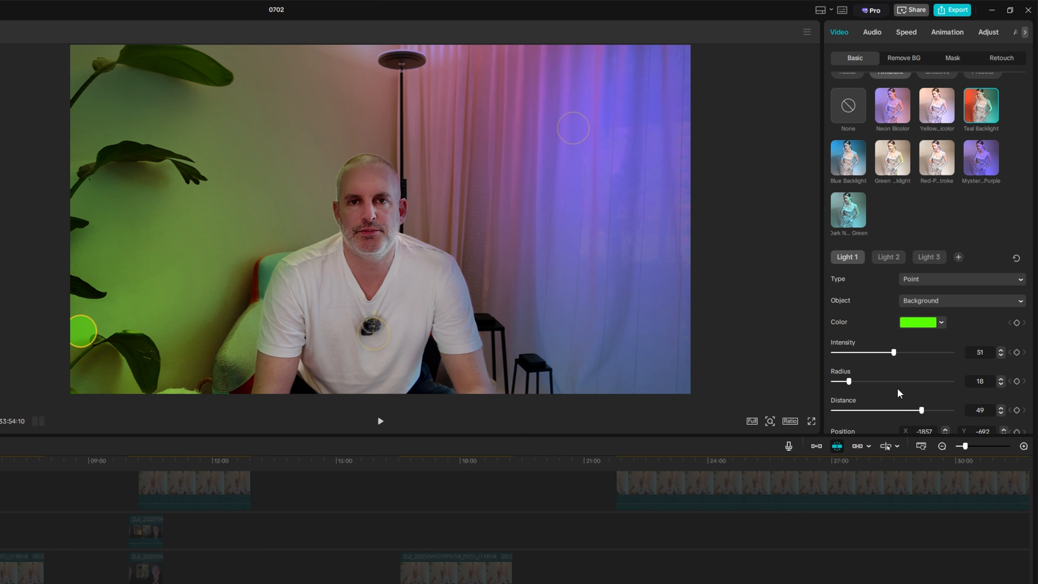
drag(894, 353, 915, 362)
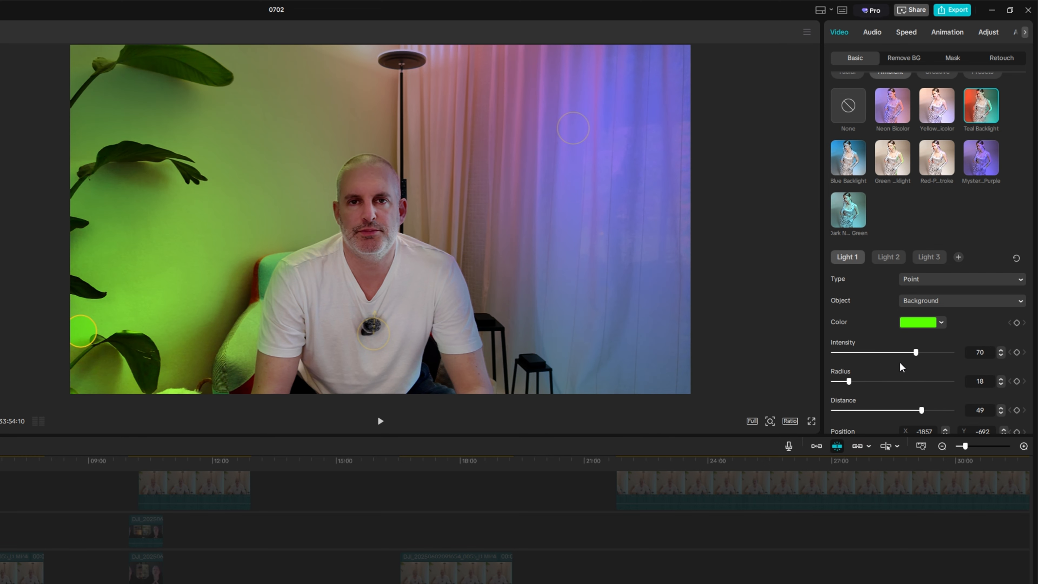
Lower the relight brightness to 38
scroll(902, 367, down, 2)
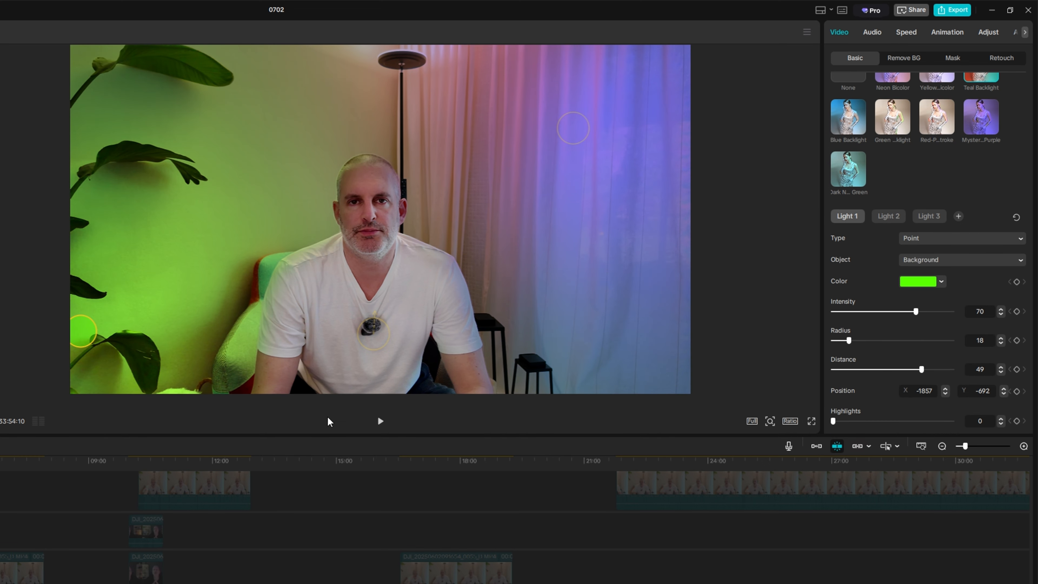
scroll(906, 362, down, 2)
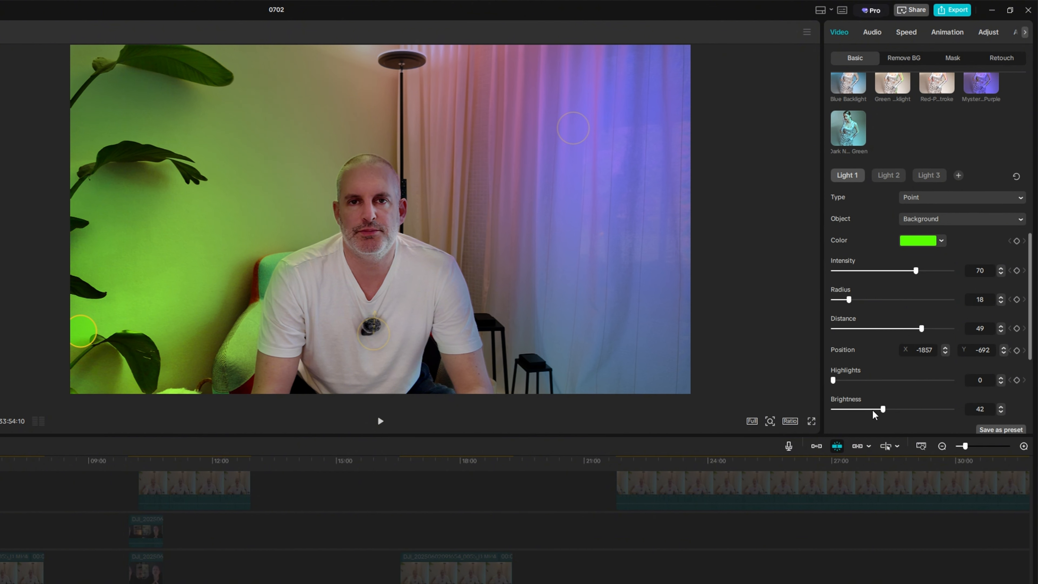
mouse_move(883, 409)
mouse_down()
mouse_move(852, 412)
mouse_move(879, 418)
mouse_up()
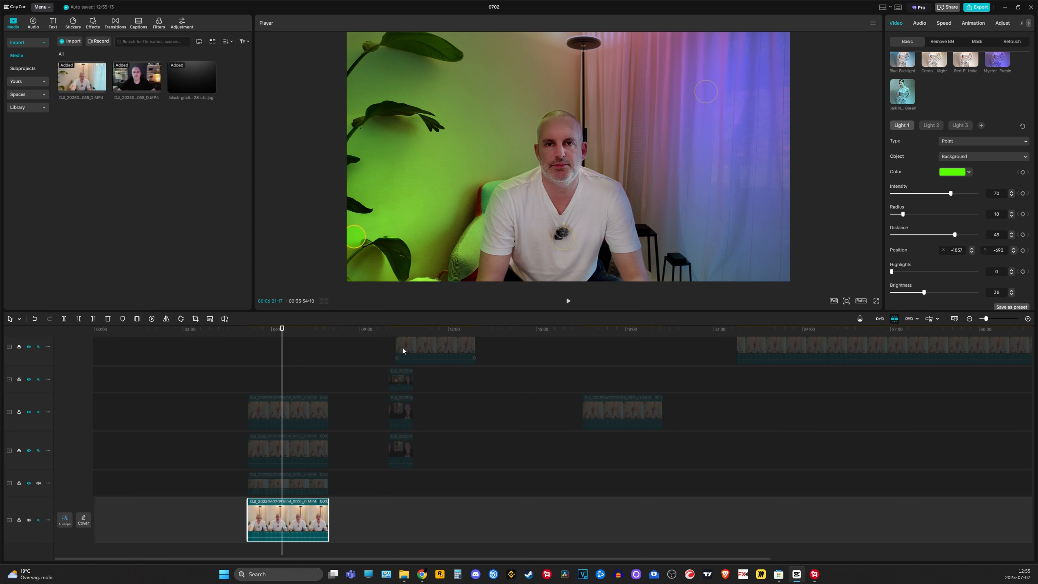
Move the selected clip up onto the top track, further along the timeline
click(411, 350)
drag(410, 350, 479, 346)
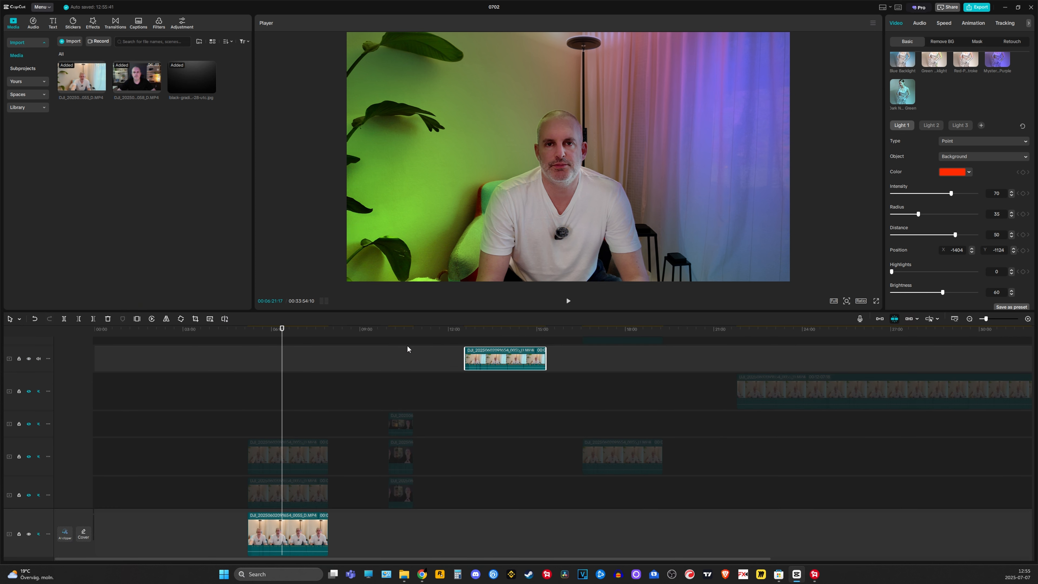
click(400, 337)
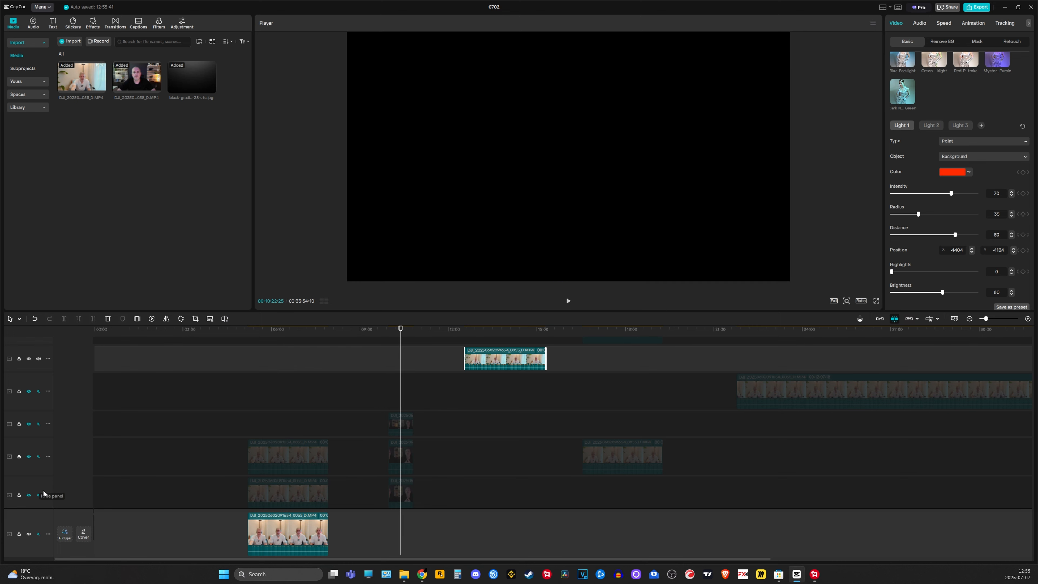
Unhide the lowest overlay track and toggle the relit track's visibility to compare before and after
click(29, 495)
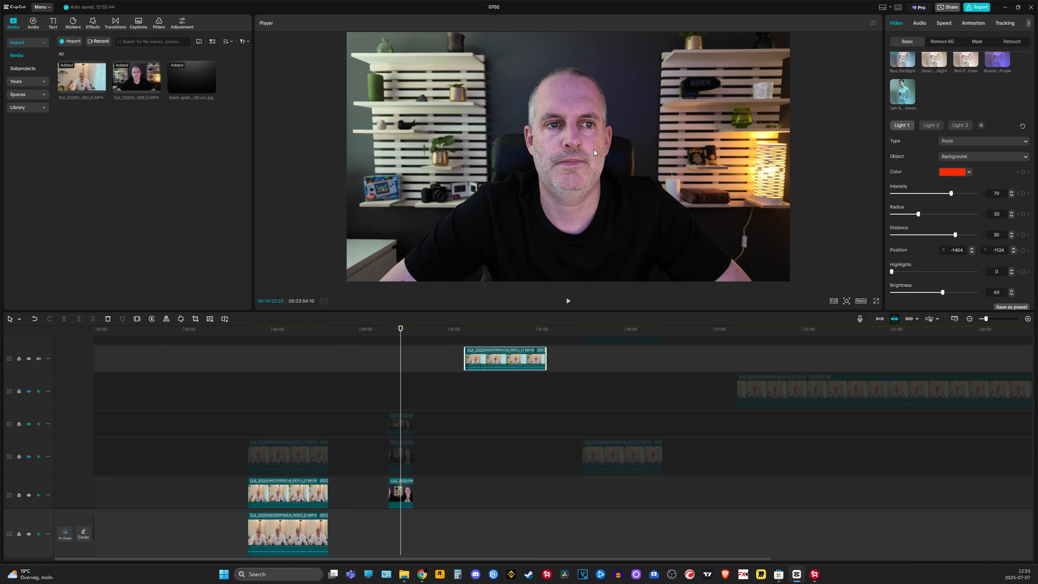
click(30, 457)
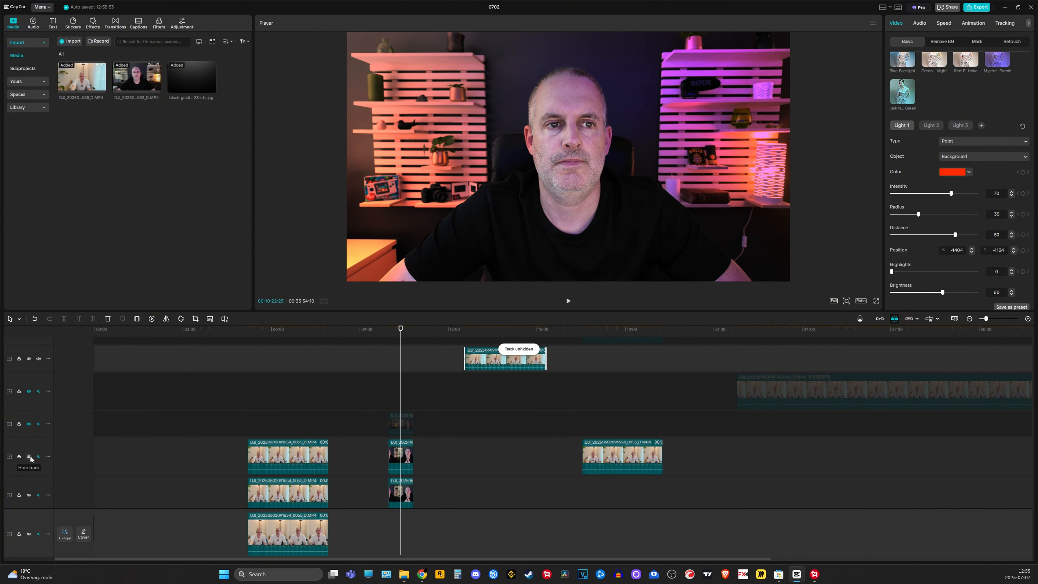
click(29, 456)
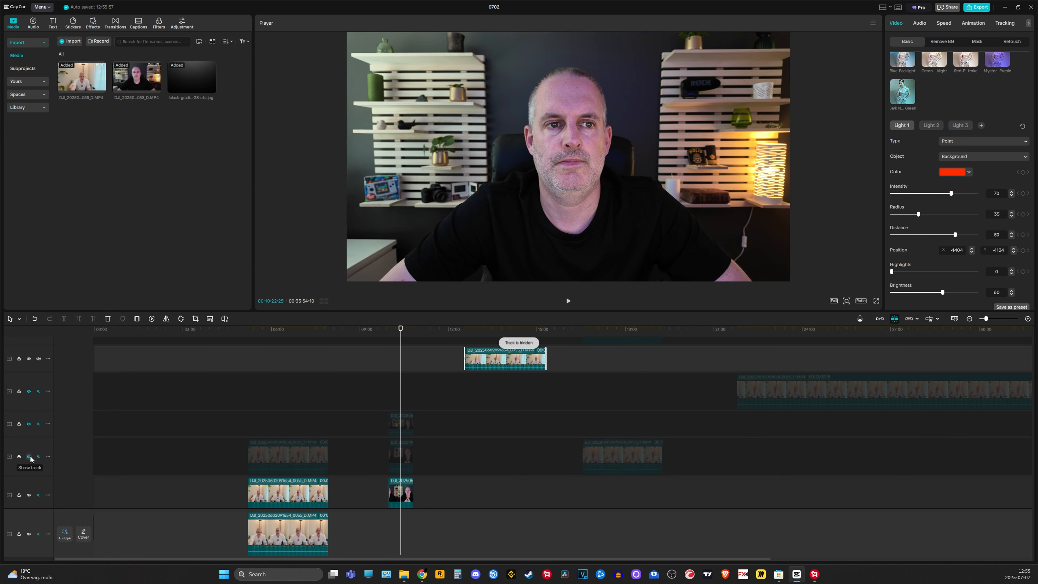
click(29, 457)
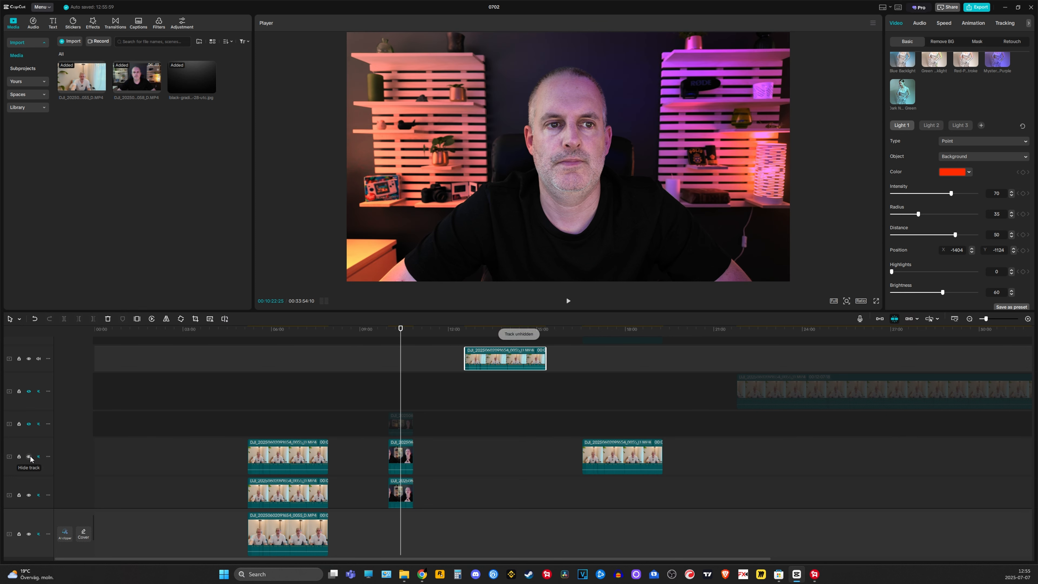
click(29, 456)
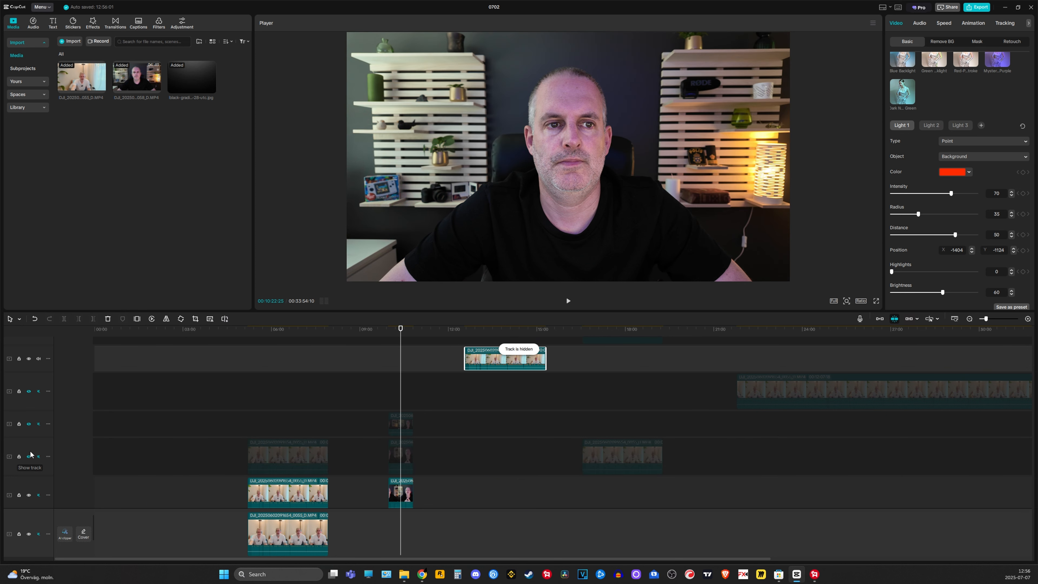
Toggle the next track's visibility repeatedly to compare the relit clip with the original
click(29, 424)
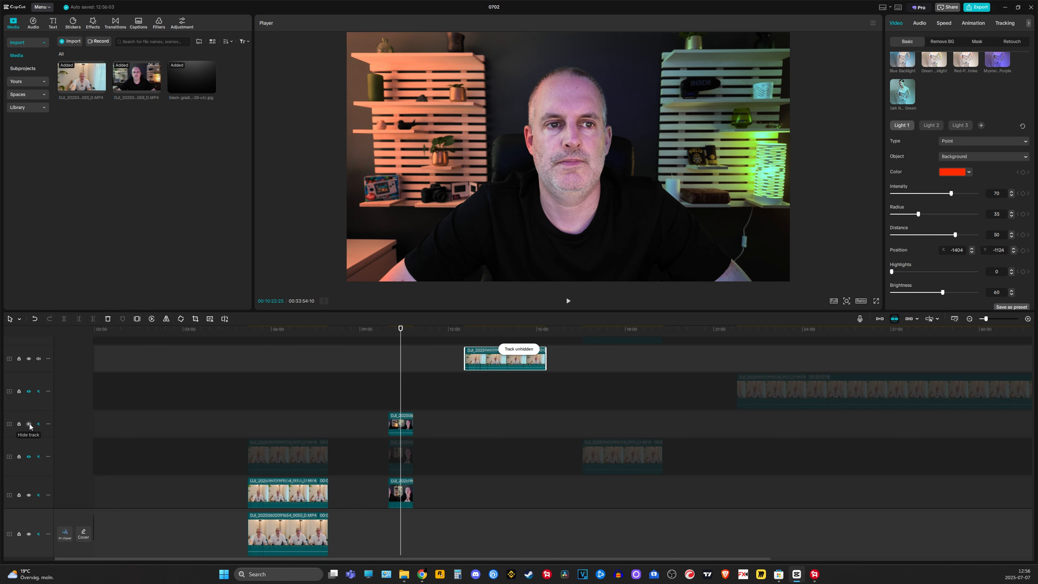
click(28, 425)
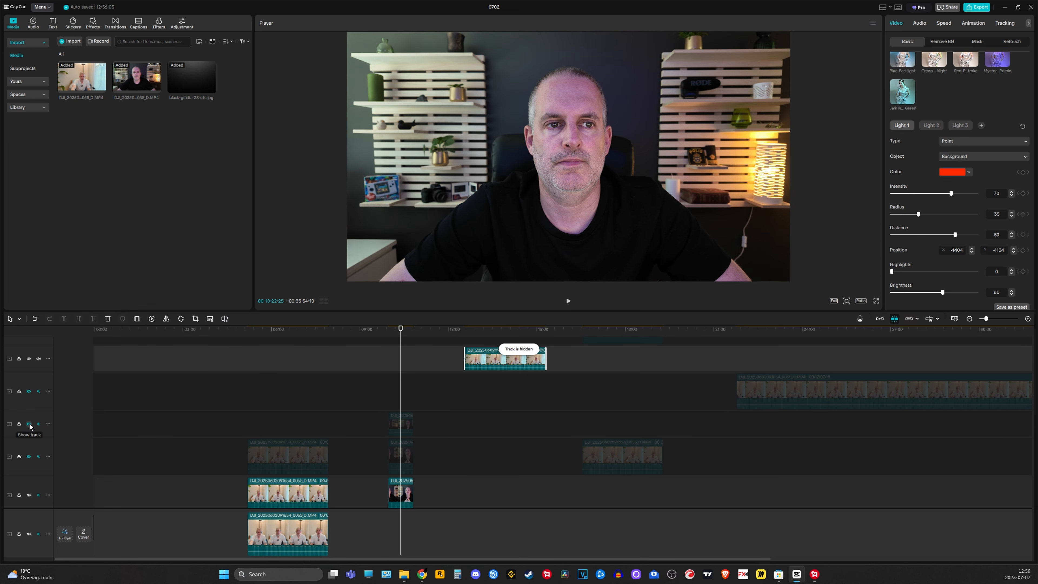
click(29, 424)
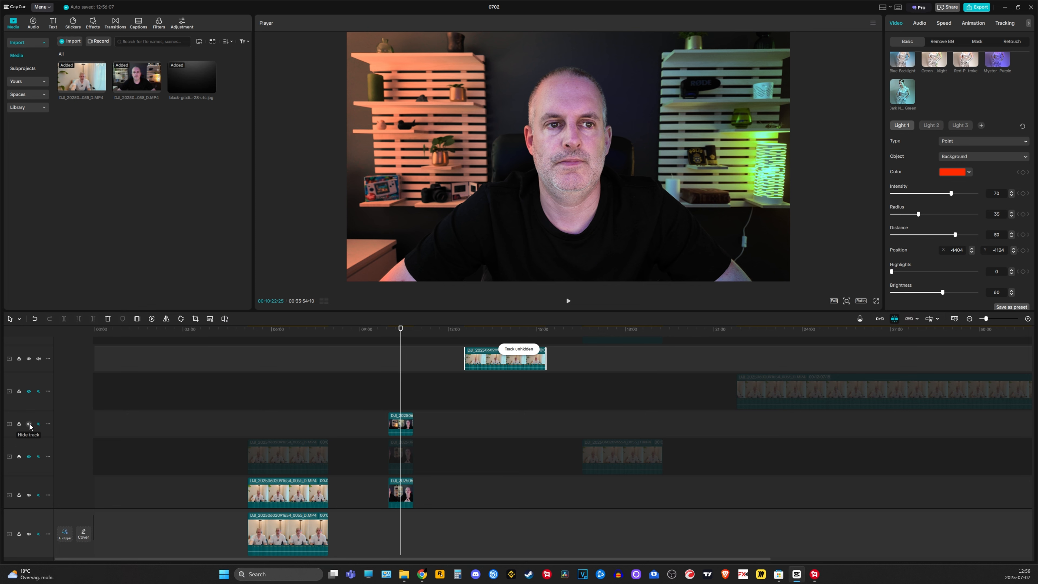
click(29, 425)
click(29, 424)
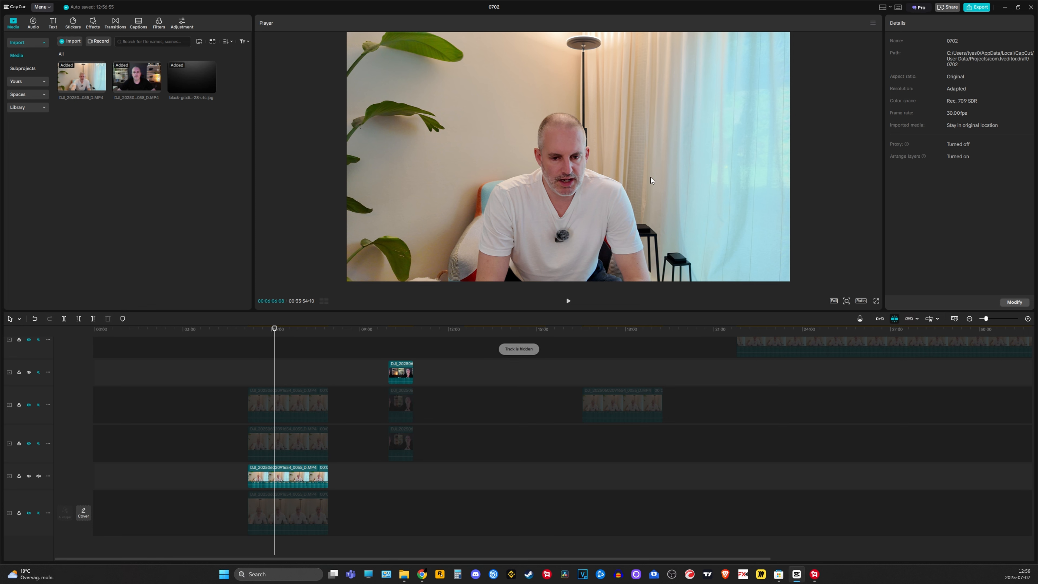
Select the clip on the lowest track, open its Light 3 relight settings and nudge that light's position upward
click(401, 332)
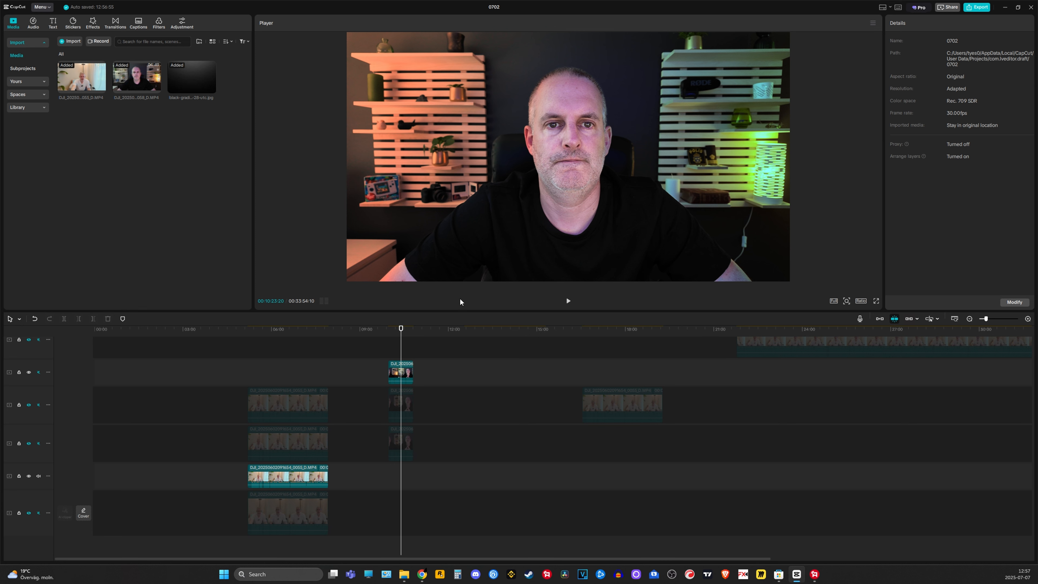
click(290, 498)
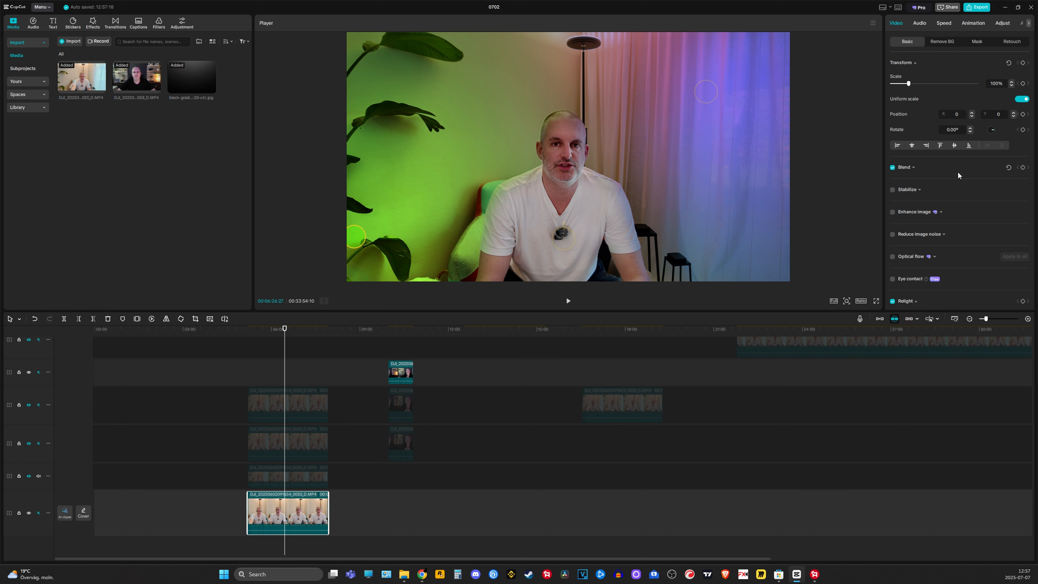
scroll(950, 172, down, 6)
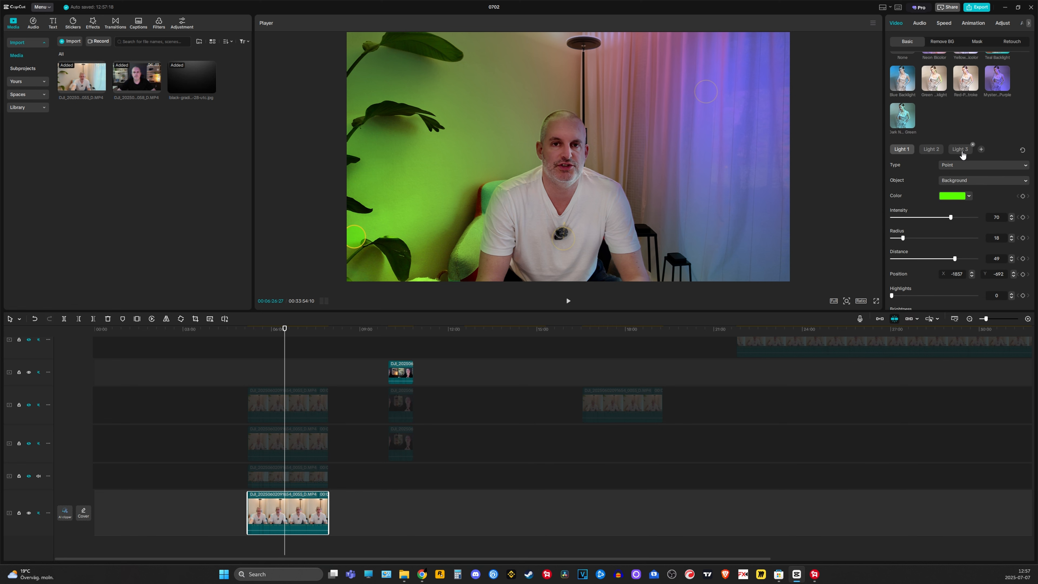
click(961, 150)
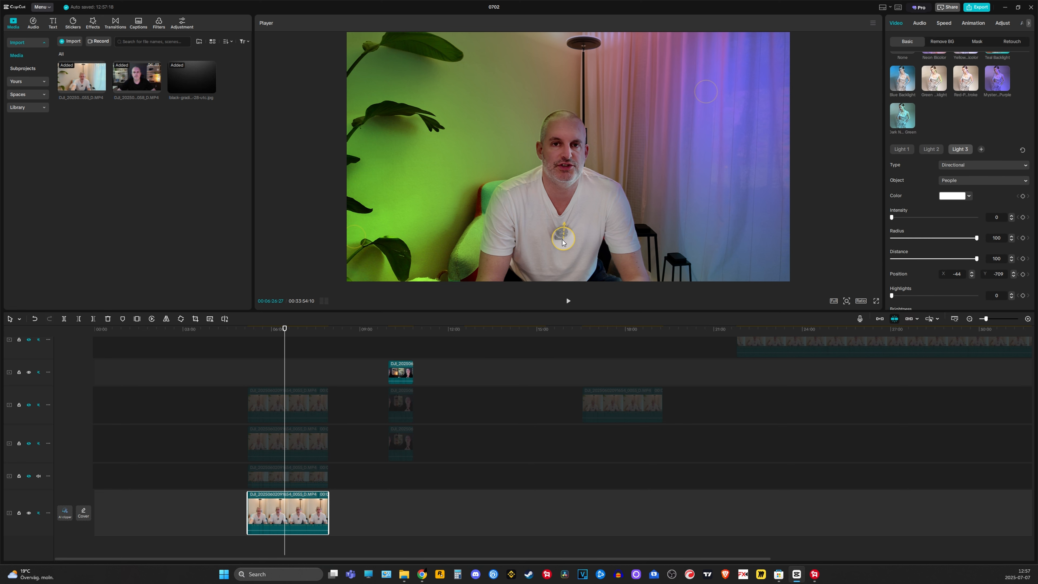
mouse_move(565, 242)
mouse_down()
mouse_move(619, 225)
mouse_move(644, 173)
mouse_move(607, 138)
mouse_move(570, 226)
mouse_up()
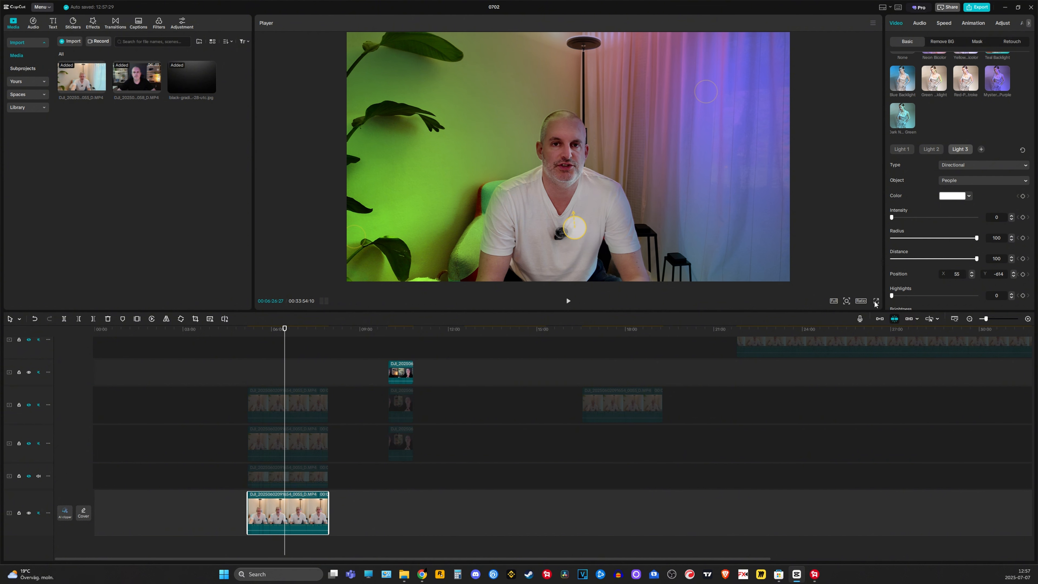
Set Light 3's brightness to 48 and change its type to Point
scroll(915, 279, down, 2)
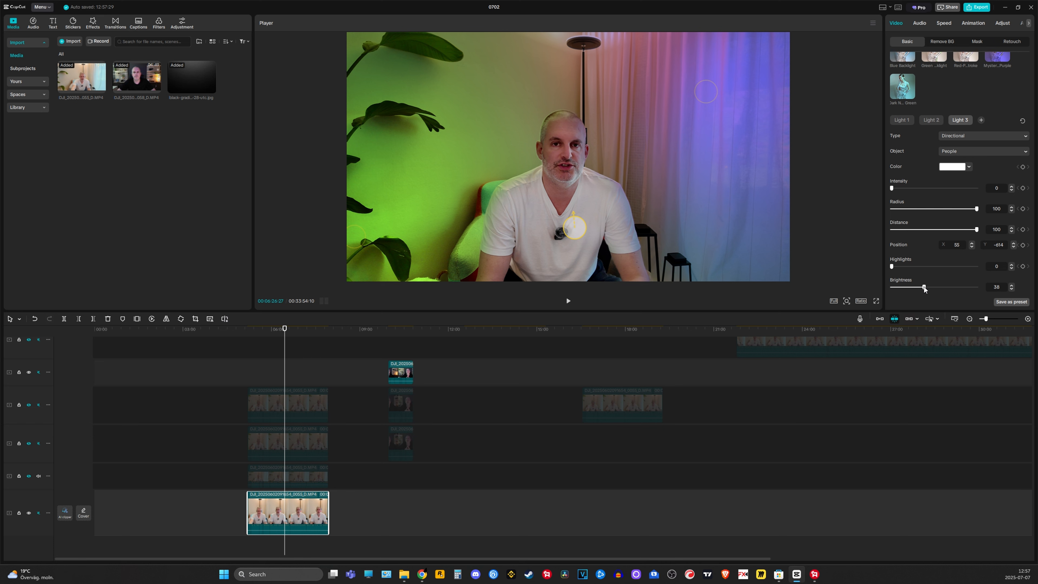
mouse_move(923, 286)
mouse_down()
mouse_move(966, 282)
mouse_move(929, 284)
mouse_up()
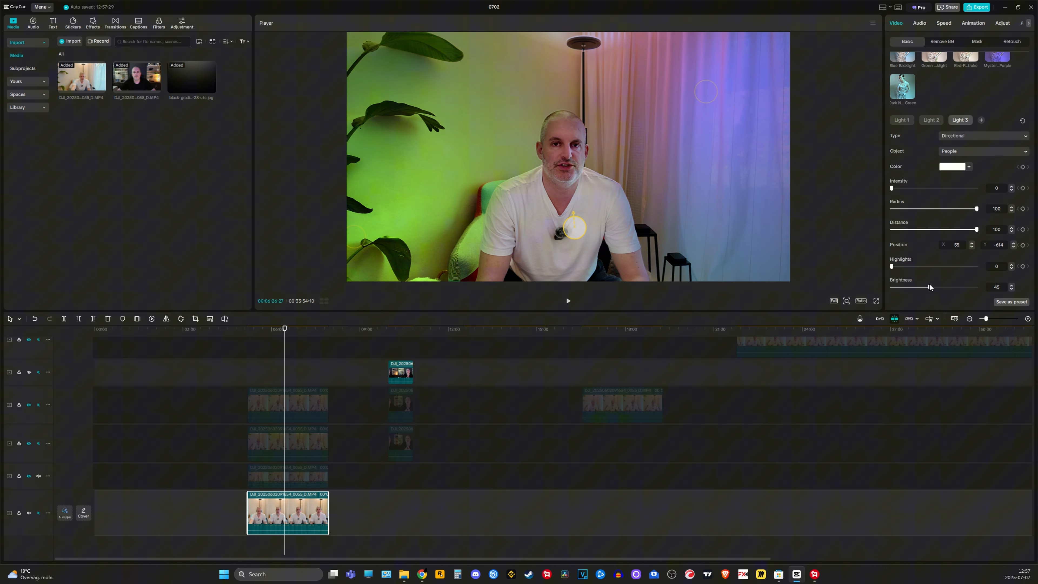
click(974, 134)
click(966, 150)
Raise Light 3's highlights slightly and move the point light up toward the head in the preview
mouse_move(569, 231)
mouse_down()
mouse_move(627, 240)
mouse_move(573, 271)
mouse_move(567, 239)
mouse_up()
mouse_move(892, 267)
mouse_down()
mouse_move(952, 265)
mouse_move(818, 272)
mouse_move(935, 275)
mouse_move(981, 263)
mouse_move(960, 268)
mouse_move(1003, 271)
mouse_move(905, 282)
mouse_up()
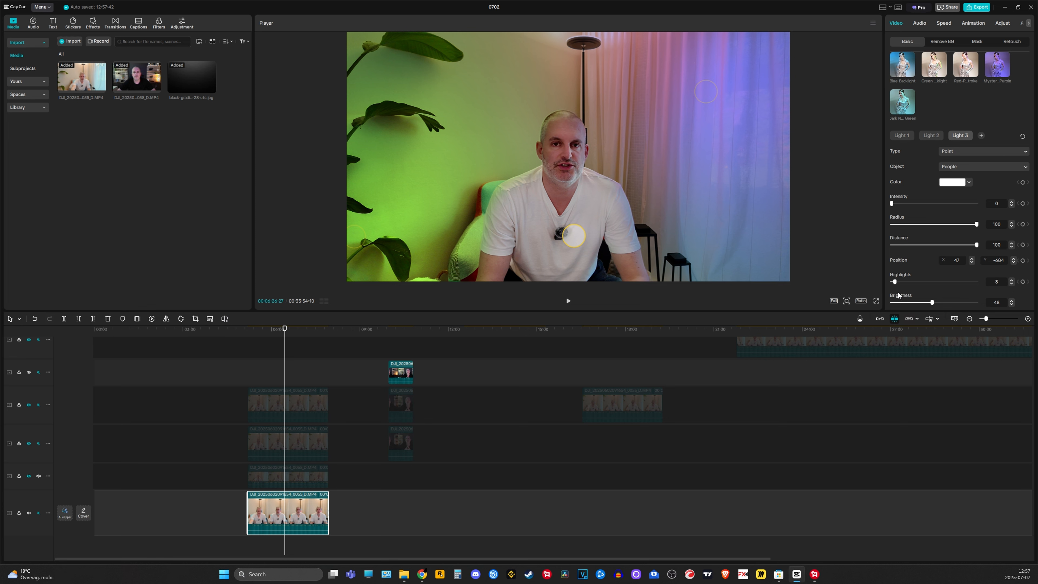
drag(573, 235, 583, 141)
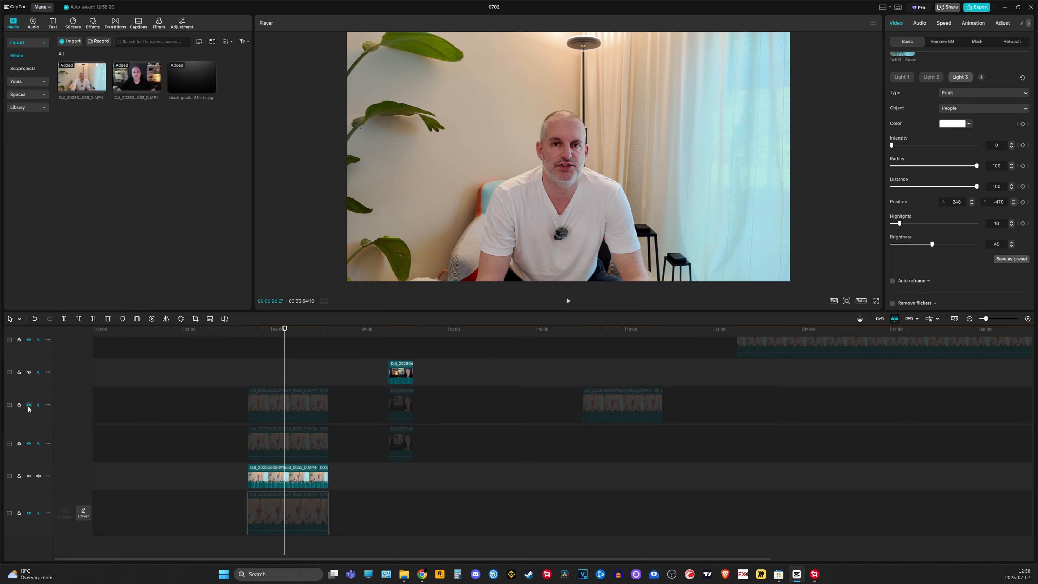
Toggle the third track's visibility to compare the relit result against the original
click(29, 405)
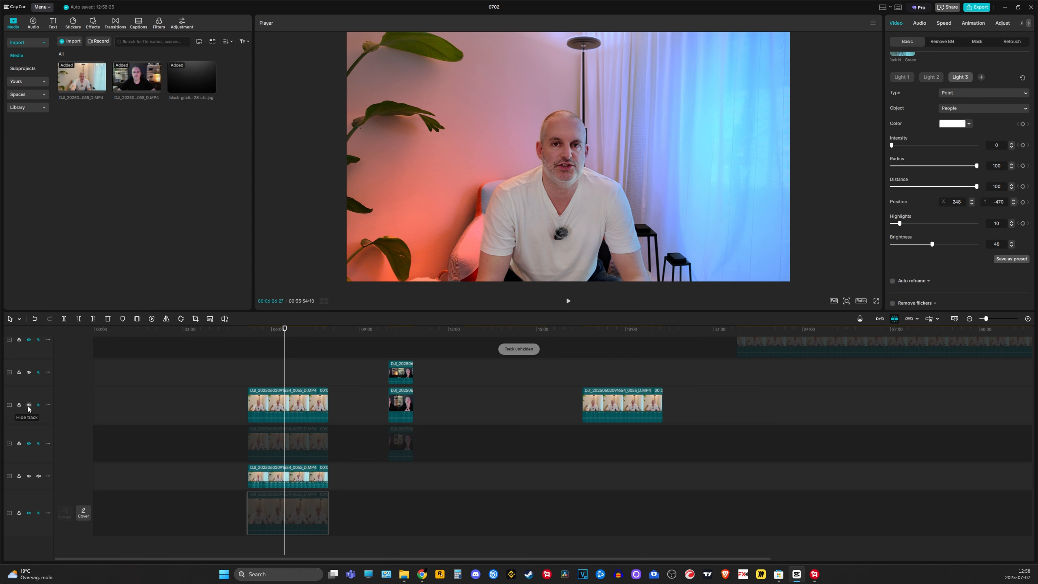
click(28, 404)
click(28, 405)
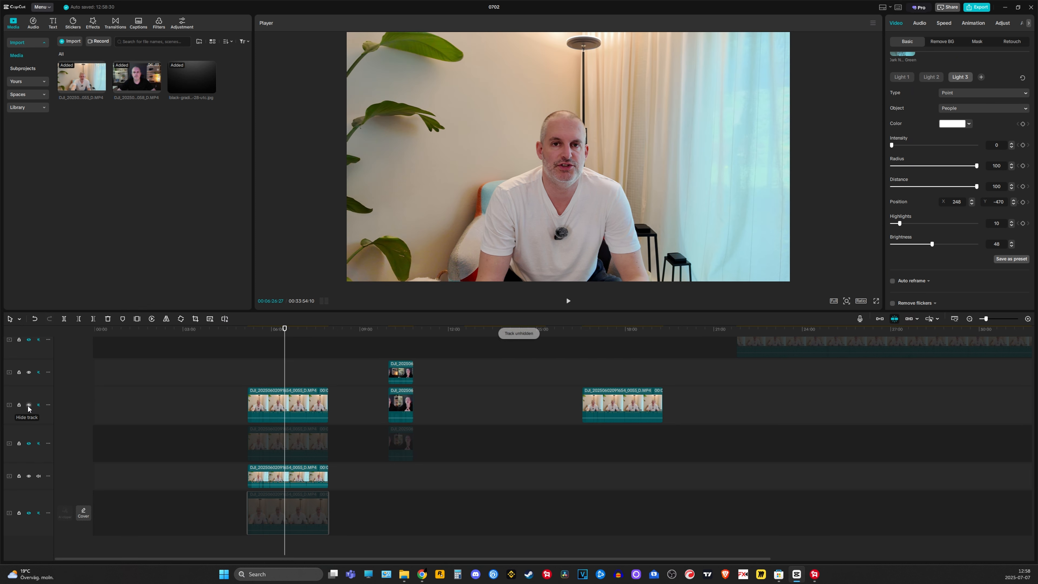